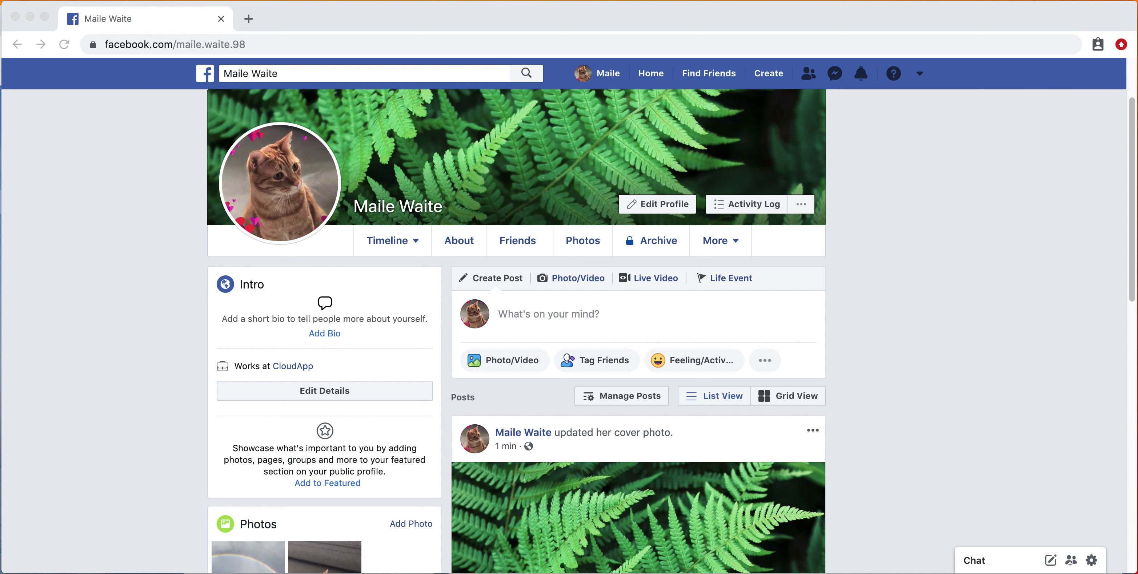
- Draft a status reading 'I love cats!!', toggling the Tag Friends field on and off
{"action": "left_click", "coordinate": [591, 320]}
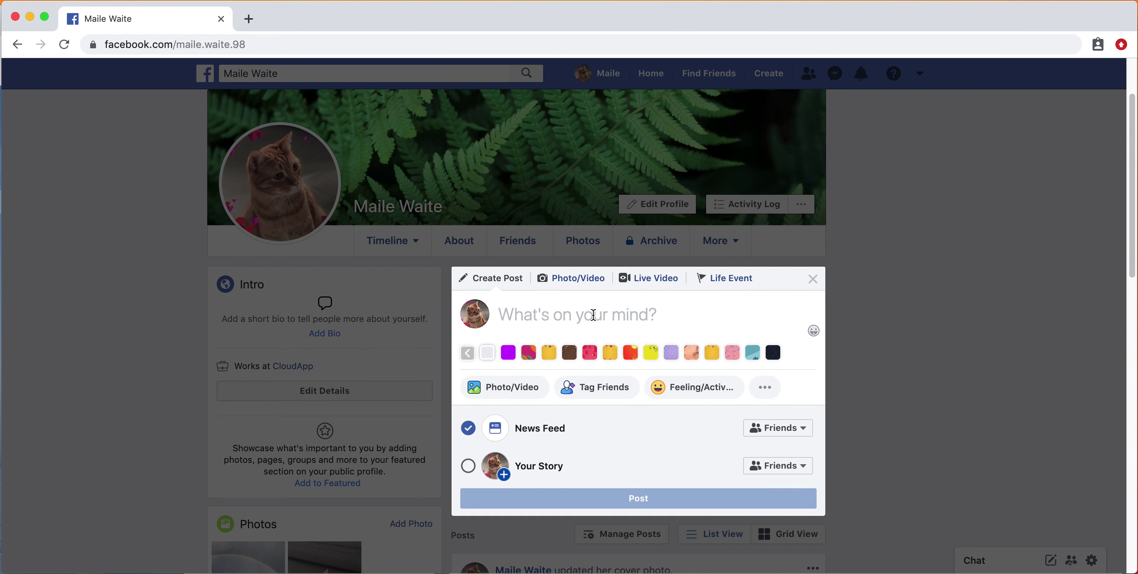
{"action": "type", "text": "I love cats!!"}
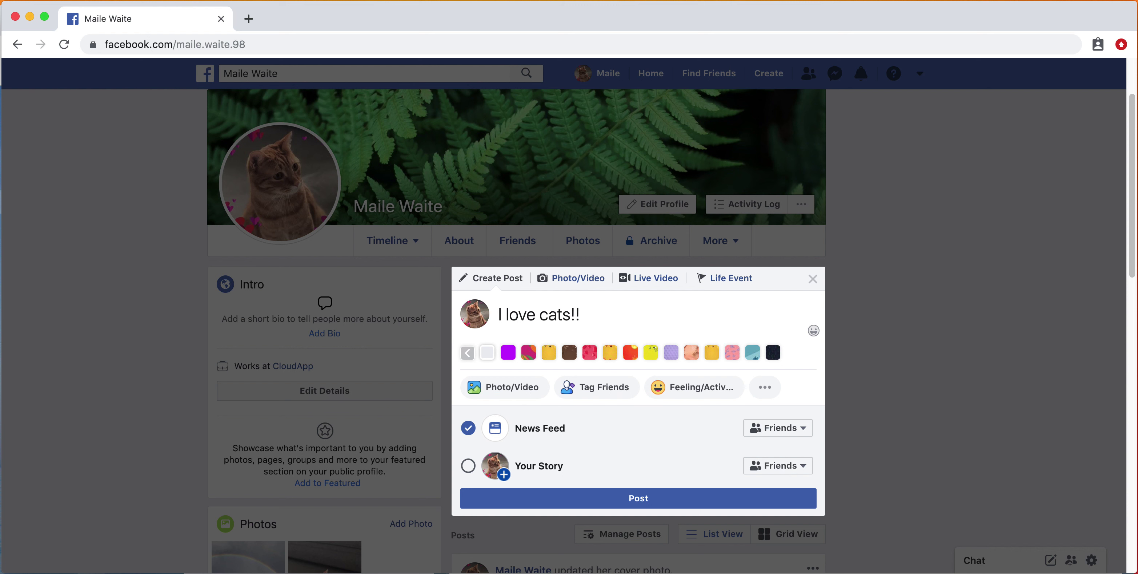
{"action": "left_click", "coordinate": [616, 388]}
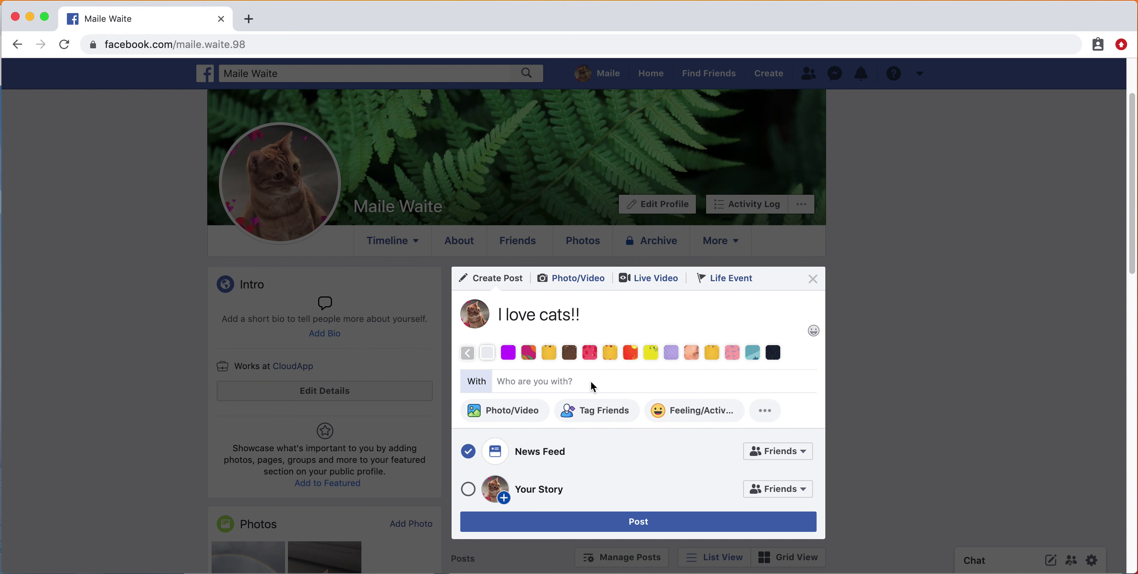
{"action": "left_click", "coordinate": [600, 418]}
- Attach all four jpg photos from the Desktop Photos folder to the post
{"action": "left_click", "coordinate": [525, 391]}
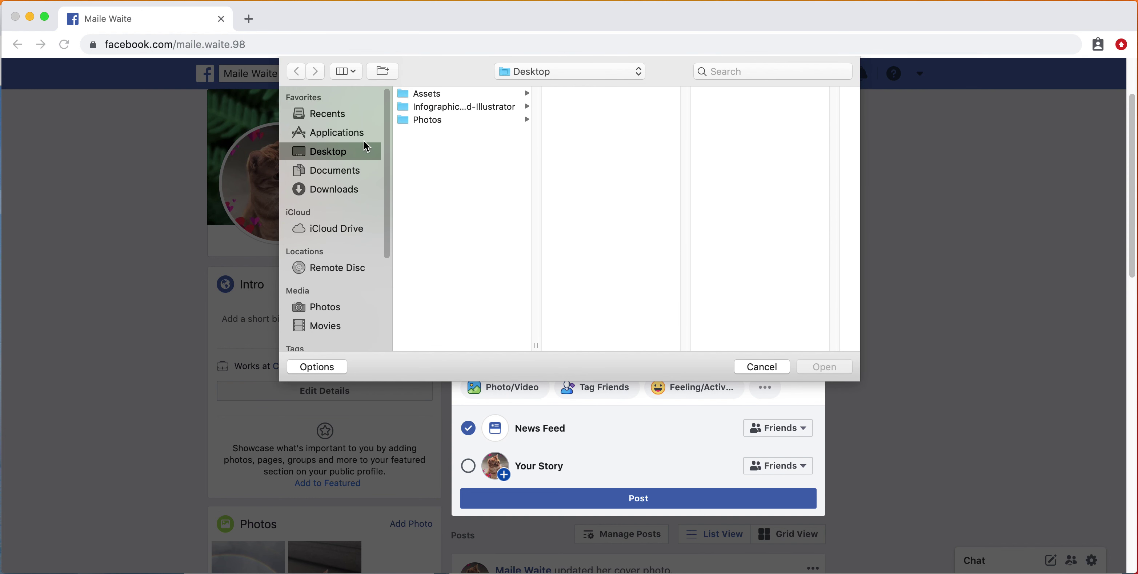
{"action": "left_click", "coordinate": [436, 120]}
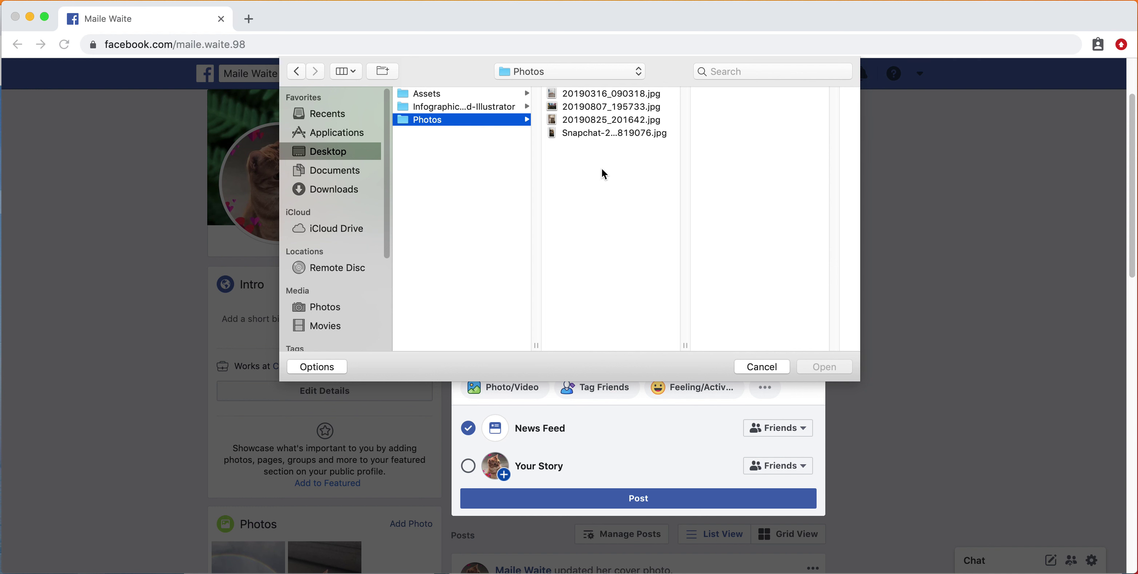
{"action": "left_click_drag", "start_coordinate": [604, 175], "coordinate": [602, 73]}
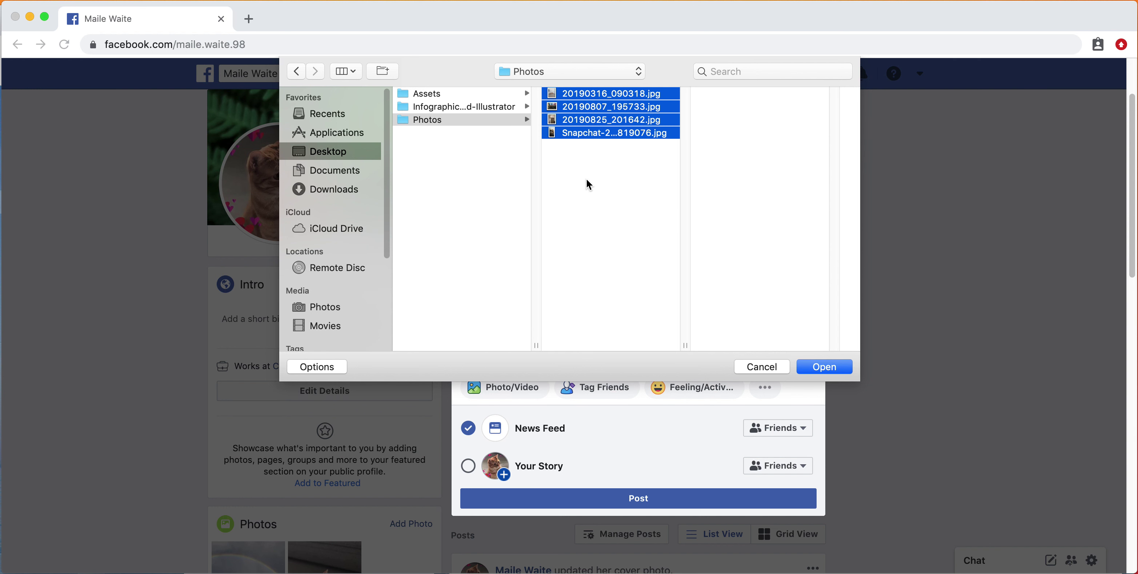
{"action": "left_click", "coordinate": [835, 369]}
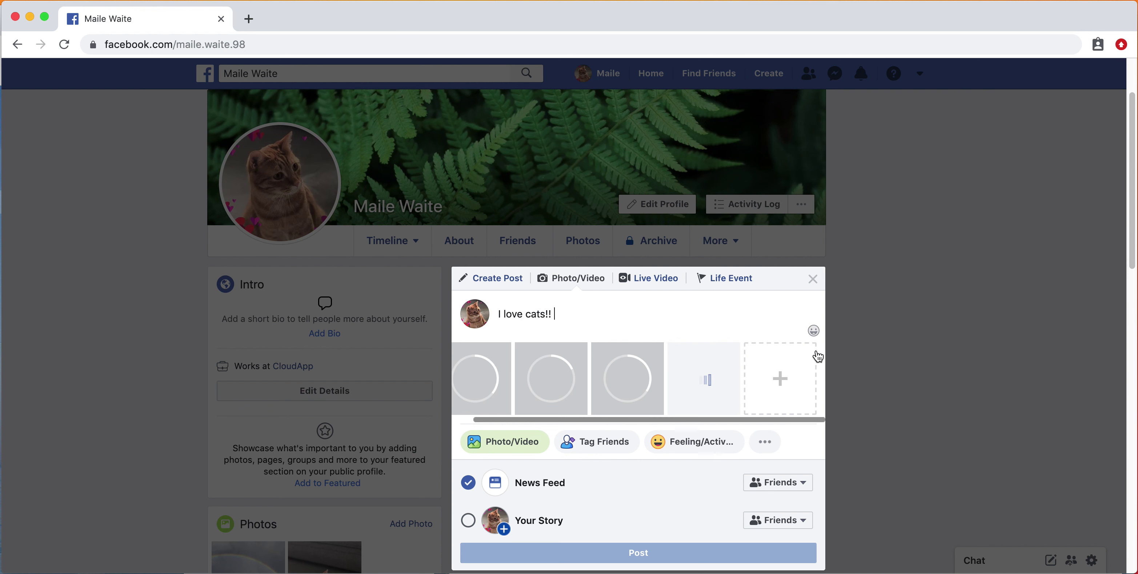
{"action": "mouse_move", "coordinate": [720, 362]}
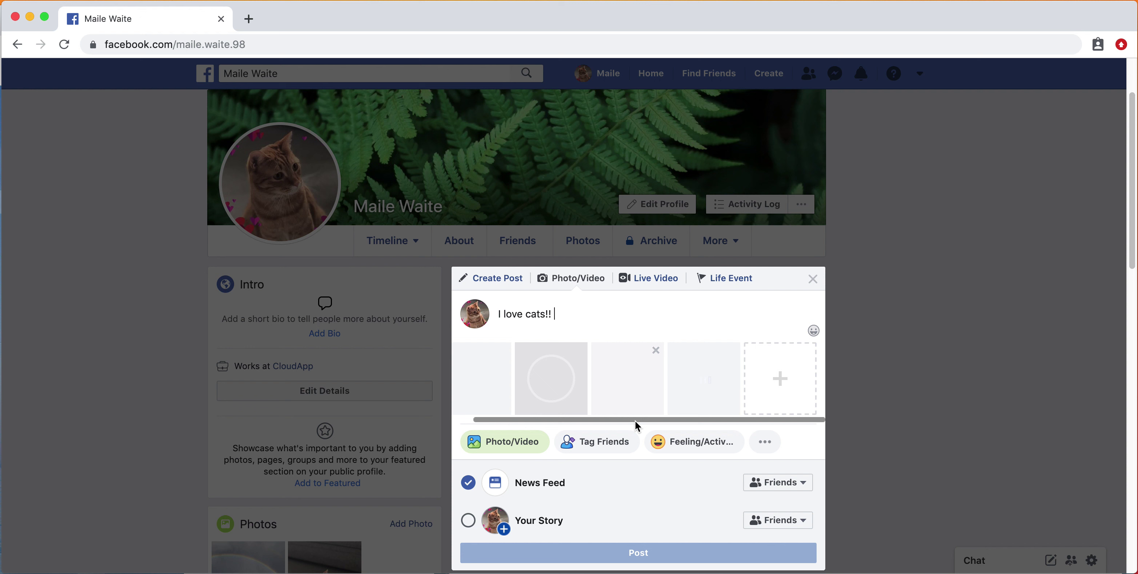
- Set the post's feeling to cool
{"action": "scroll", "coordinate": [635, 422], "scroll_direction": "down", "scroll_amount": 1}
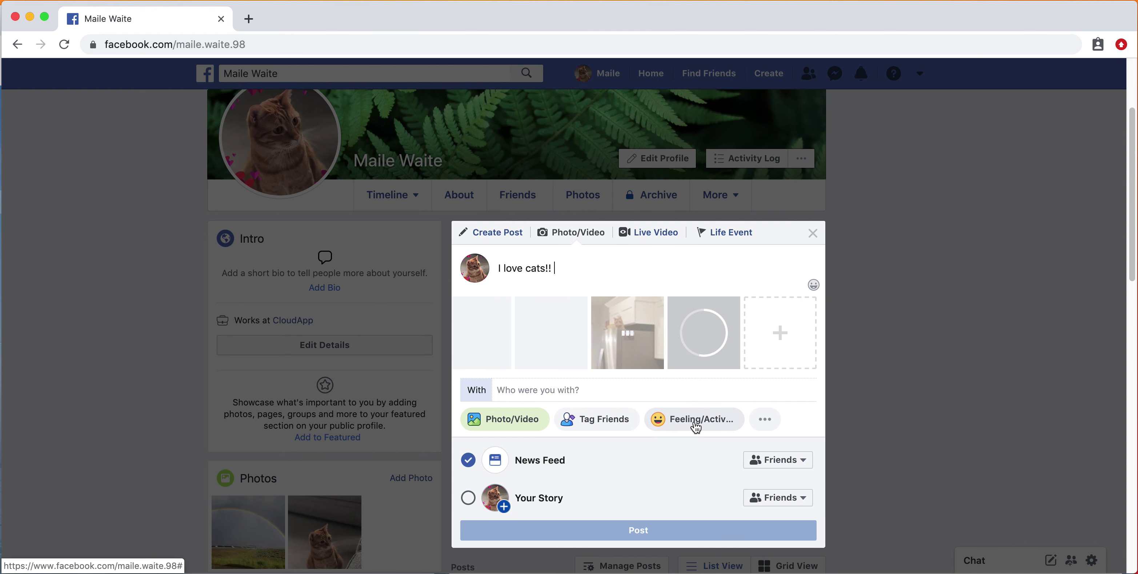
{"action": "left_click", "coordinate": [694, 423]}
{"action": "left_click", "coordinate": [651, 429]}
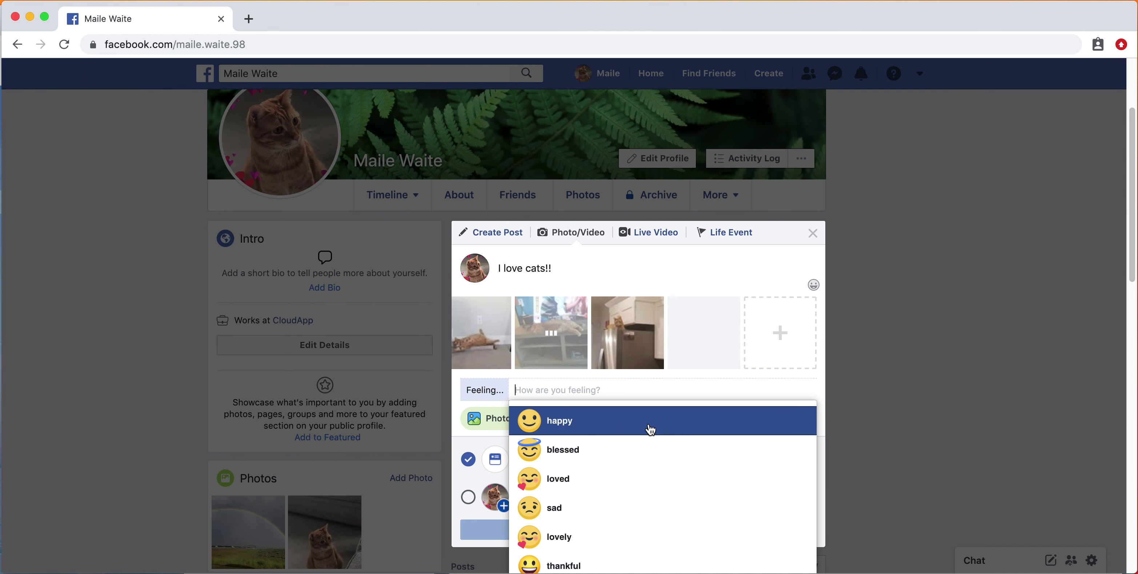
{"action": "scroll", "coordinate": [649, 455], "scroll_direction": "down", "scroll_amount": 6}
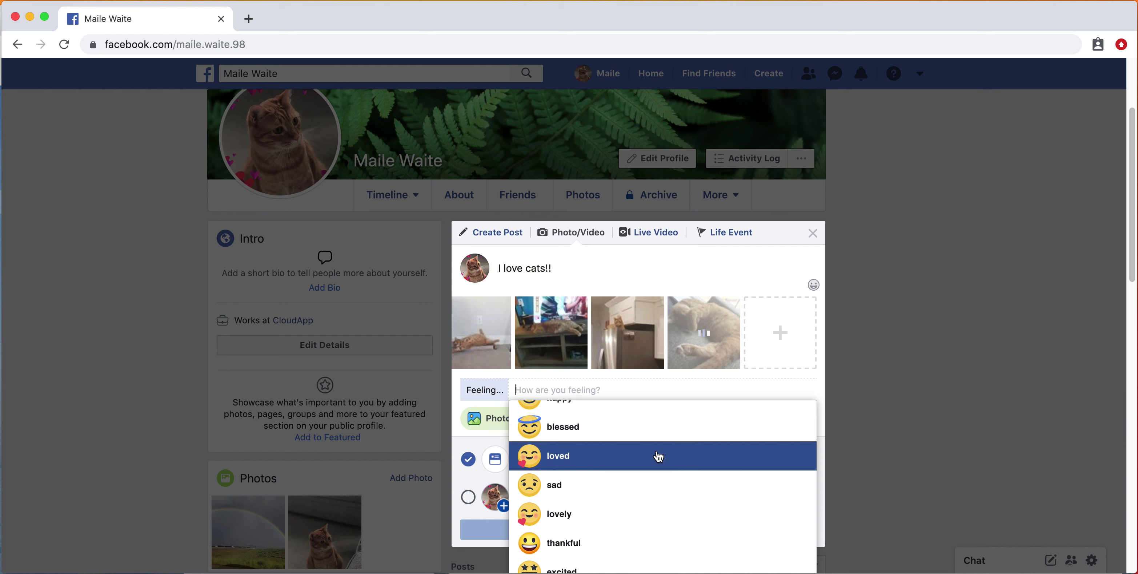
{"action": "scroll", "coordinate": [627, 499], "scroll_direction": "down", "scroll_amount": 3}
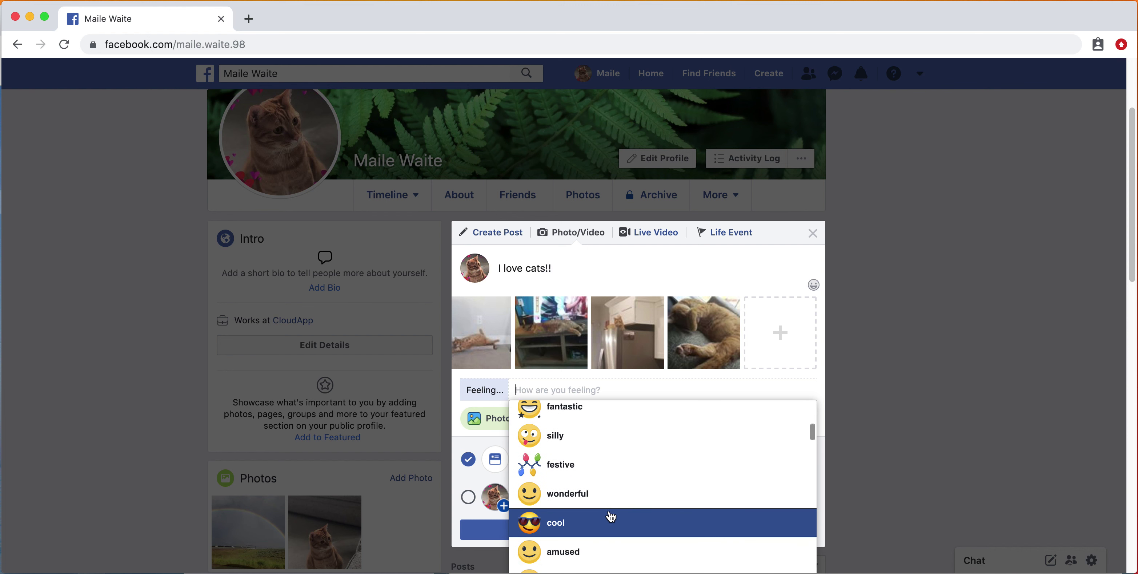
{"action": "left_click", "coordinate": [589, 527]}
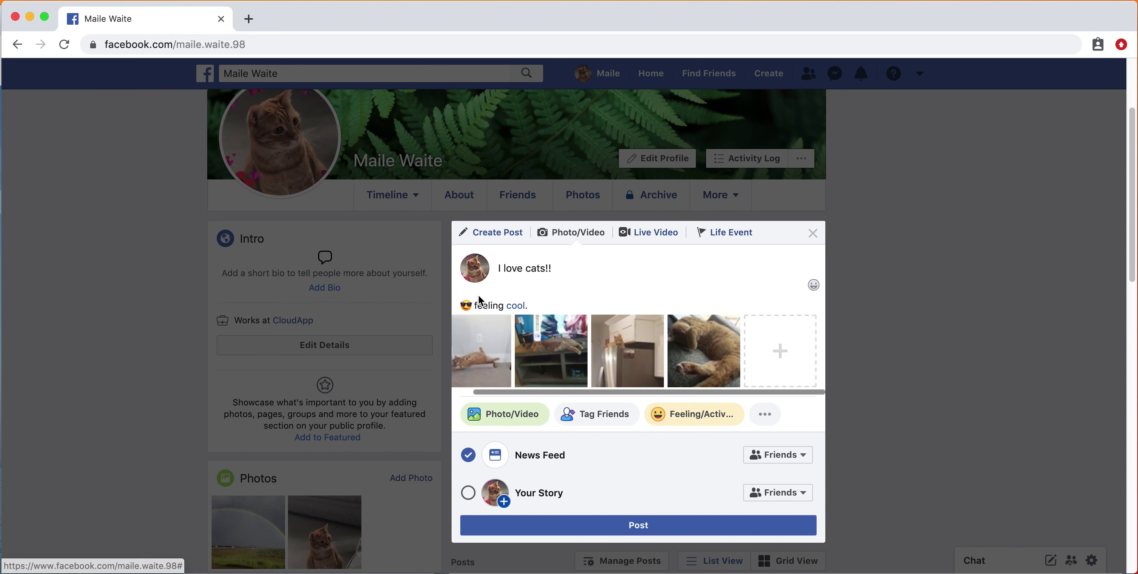
- Check the post in at Mini Cat Town, found by searching 'Cat Town'
{"action": "left_click", "coordinate": [765, 414]}
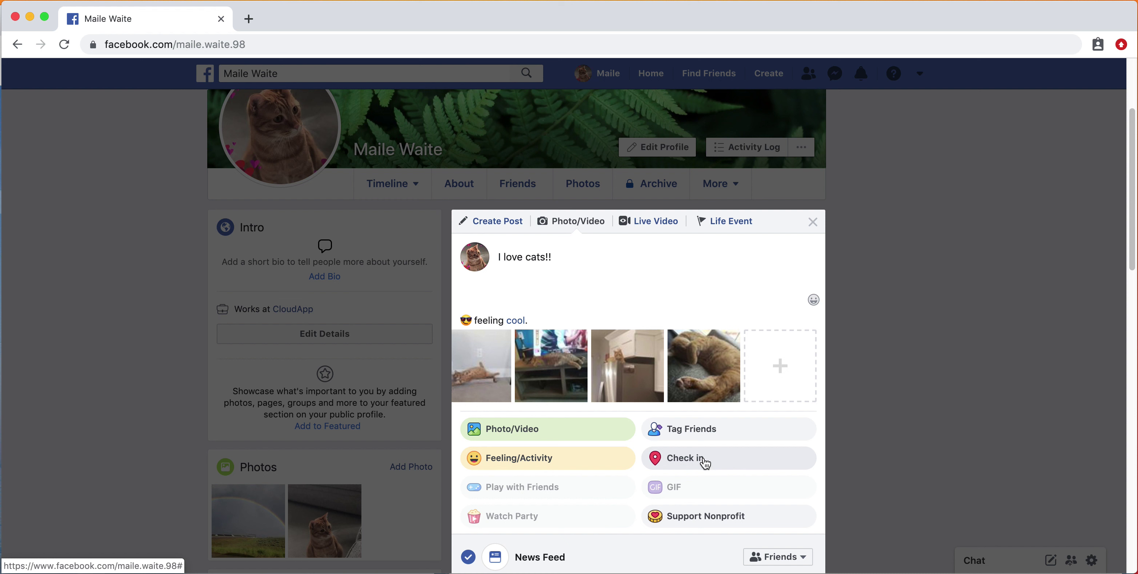
{"action": "left_click", "coordinate": [704, 459]}
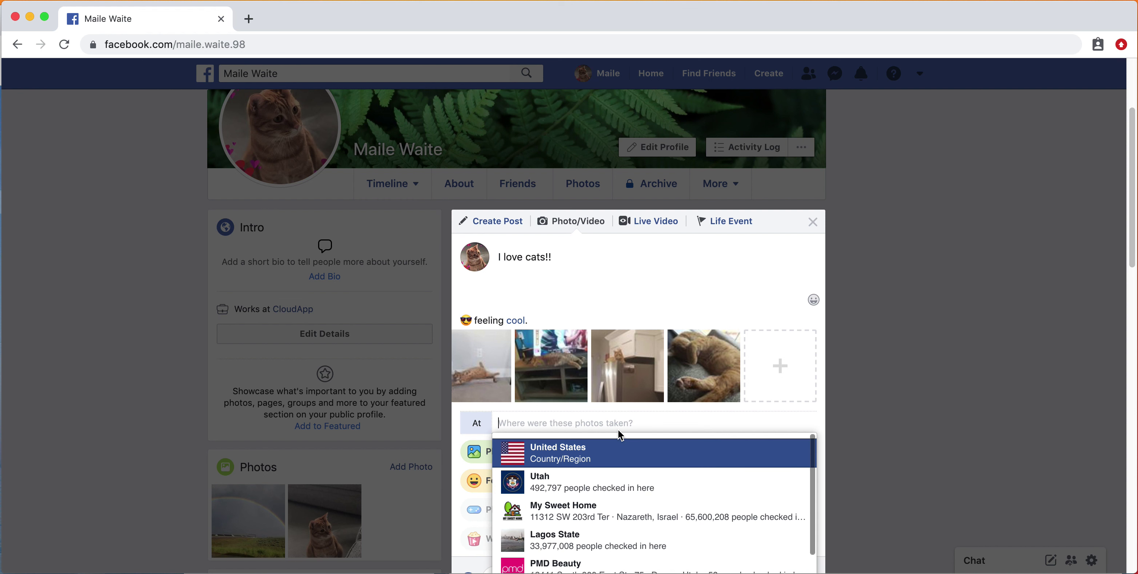
{"action": "type", "text": "Cat Town"}
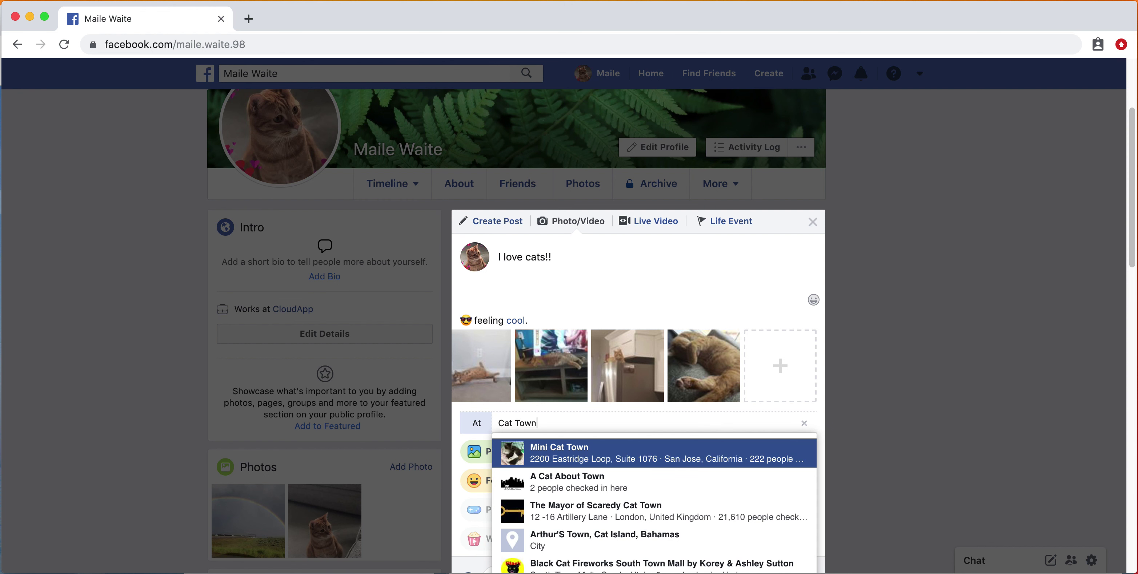
{"action": "left_click", "coordinate": [615, 453]}
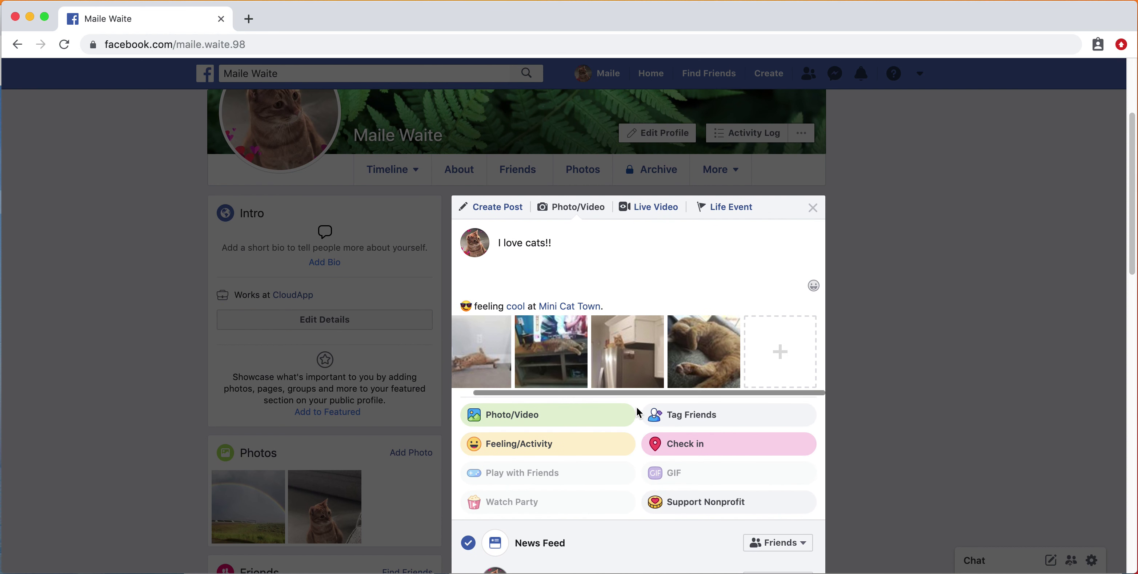
{"action": "scroll", "coordinate": [661, 506], "scroll_direction": "down", "scroll_amount": 3}
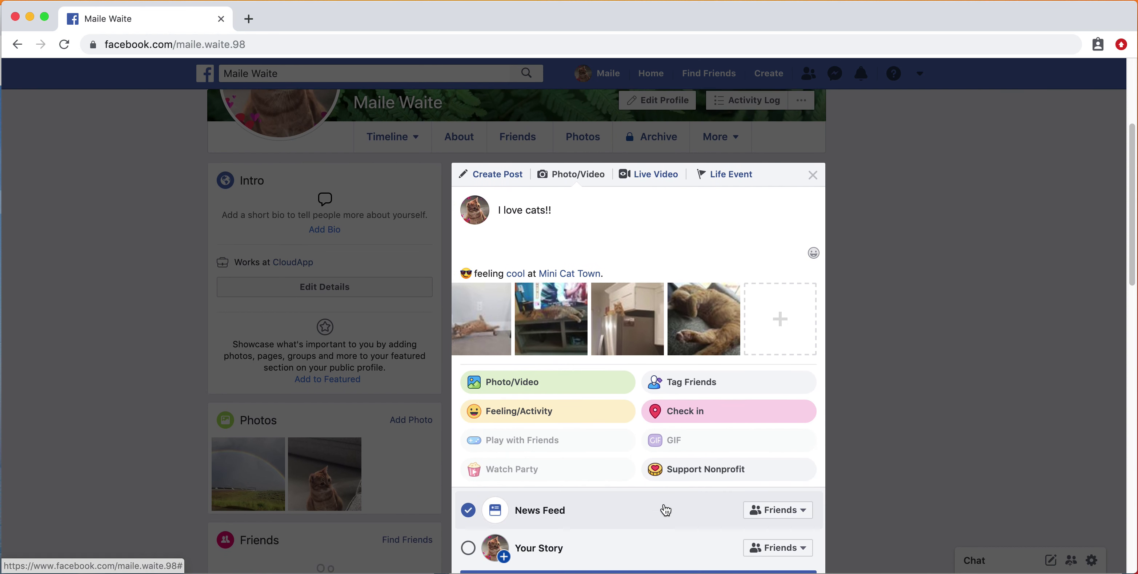
{"action": "scroll", "coordinate": [658, 491], "scroll_direction": "up", "scroll_amount": 2}
- Add a Humane Society of Utah fundraiser to the post via a 'Utah' nonprofit search
{"action": "left_click", "coordinate": [688, 475]}
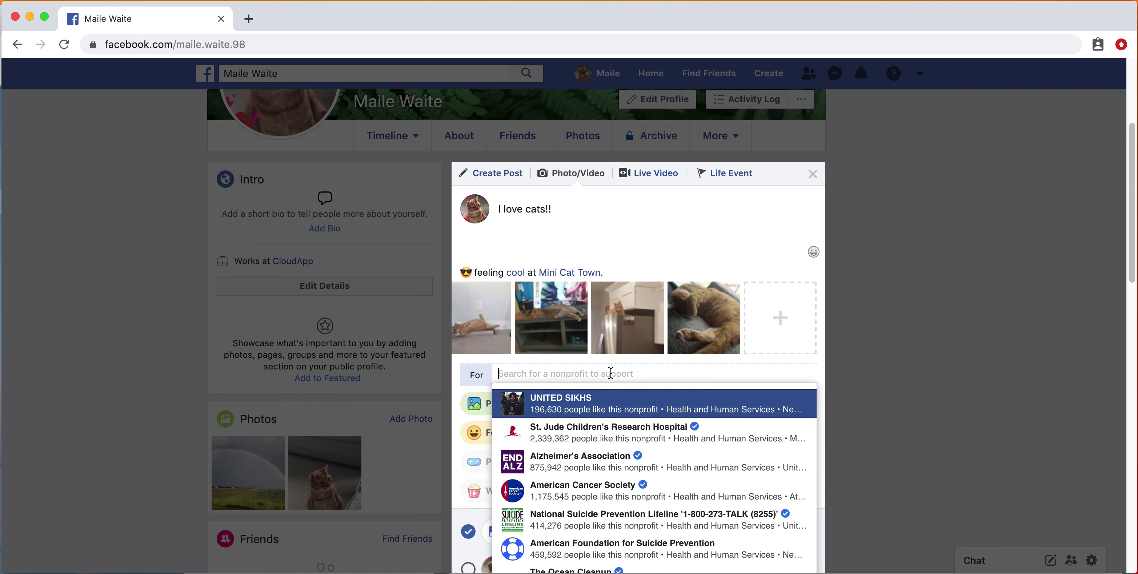
{"action": "type", "text": "Can"}
{"action": "key", "text": "BackSpace"}
{"action": "key", "text": "BackSpace"}
{"action": "key", "text": "BackSpace"}
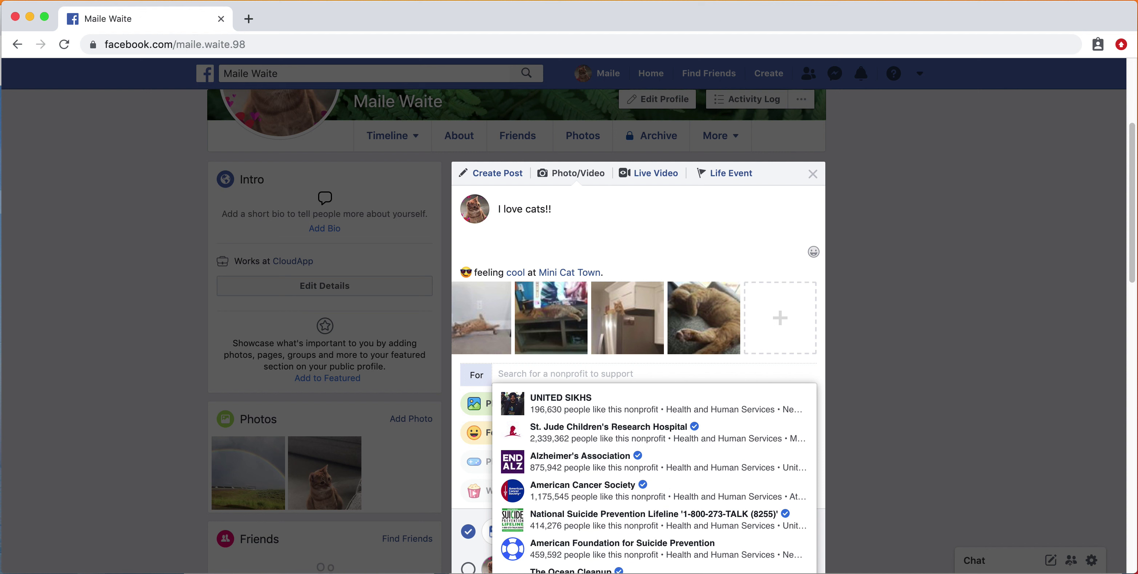
{"action": "type", "text": "Utah Humane"}
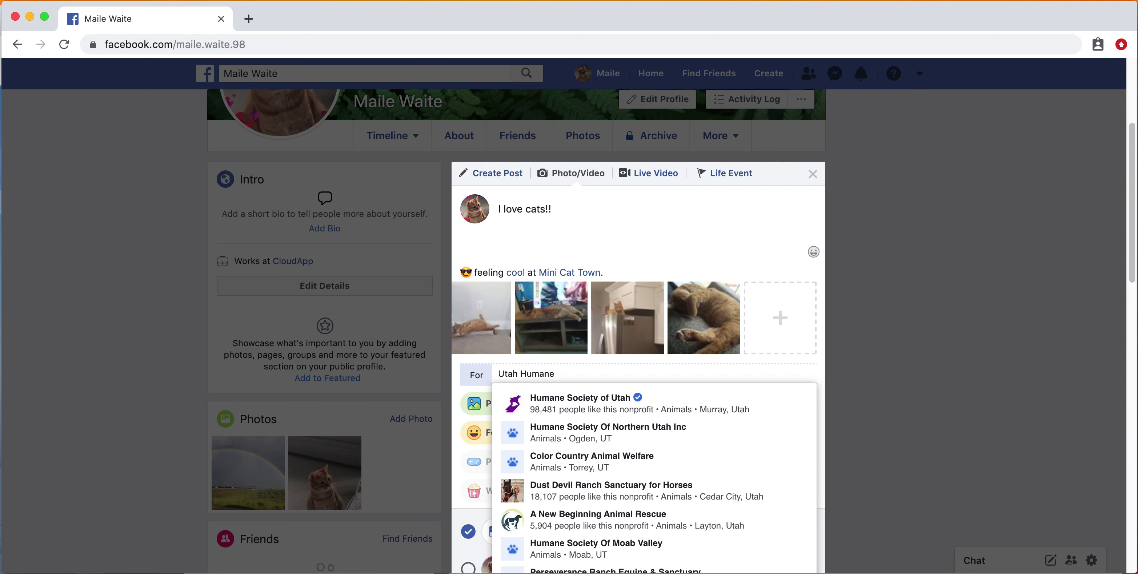
{"action": "left_click", "coordinate": [615, 400]}
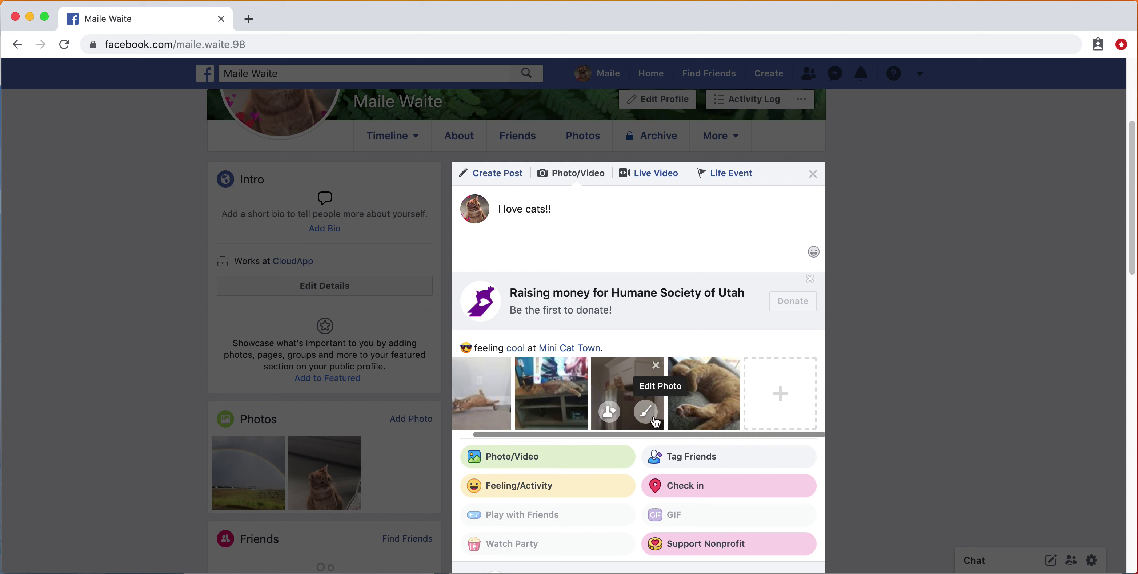
- Remove the Humane Society of Utah fundraiser card from the post
{"action": "scroll", "coordinate": [657, 315], "scroll_direction": "up", "scroll_amount": 3}
{"action": "scroll", "coordinate": [655, 355], "scroll_direction": "down", "scroll_amount": 10}
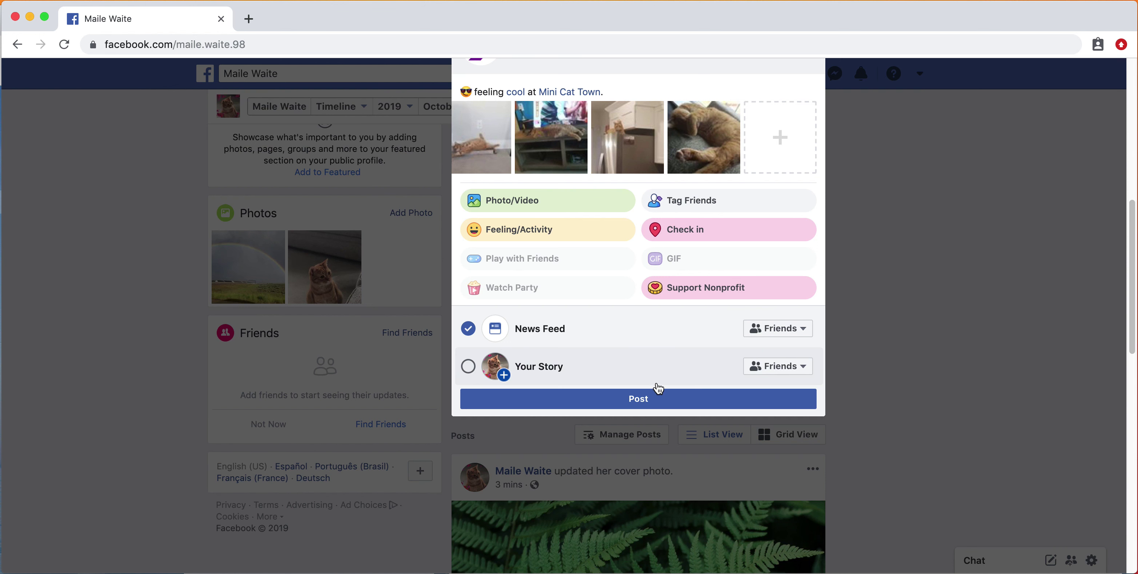
{"action": "scroll", "coordinate": [658, 389], "scroll_direction": "up", "scroll_amount": 8}
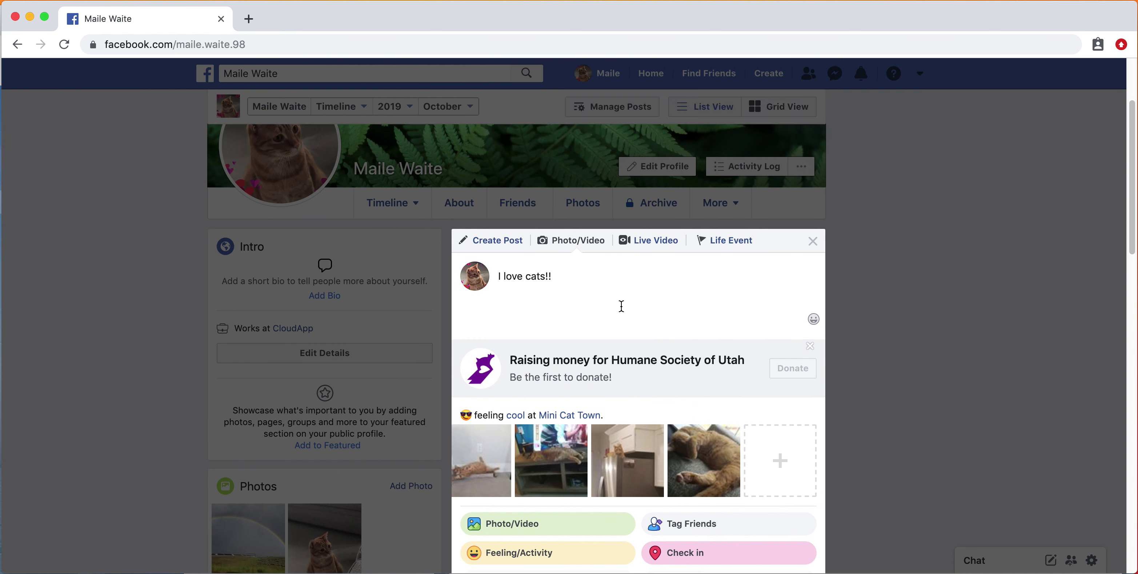
{"action": "left_click", "coordinate": [810, 348]}
{"action": "scroll", "coordinate": [627, 499], "scroll_direction": "down", "scroll_amount": 4}
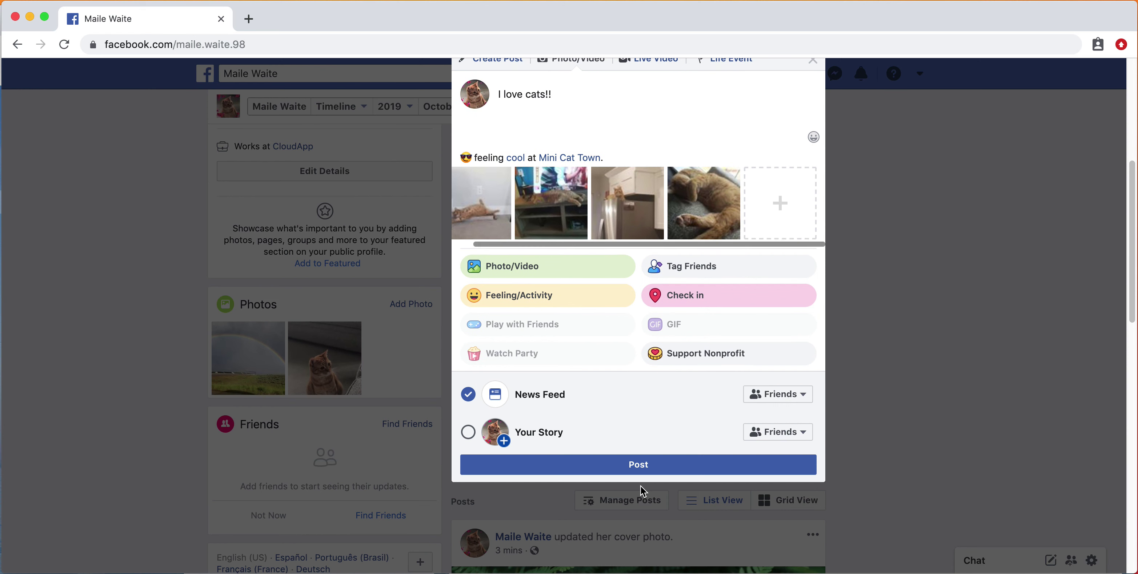
{"action": "scroll", "coordinate": [649, 490], "scroll_direction": "up", "scroll_amount": 4}
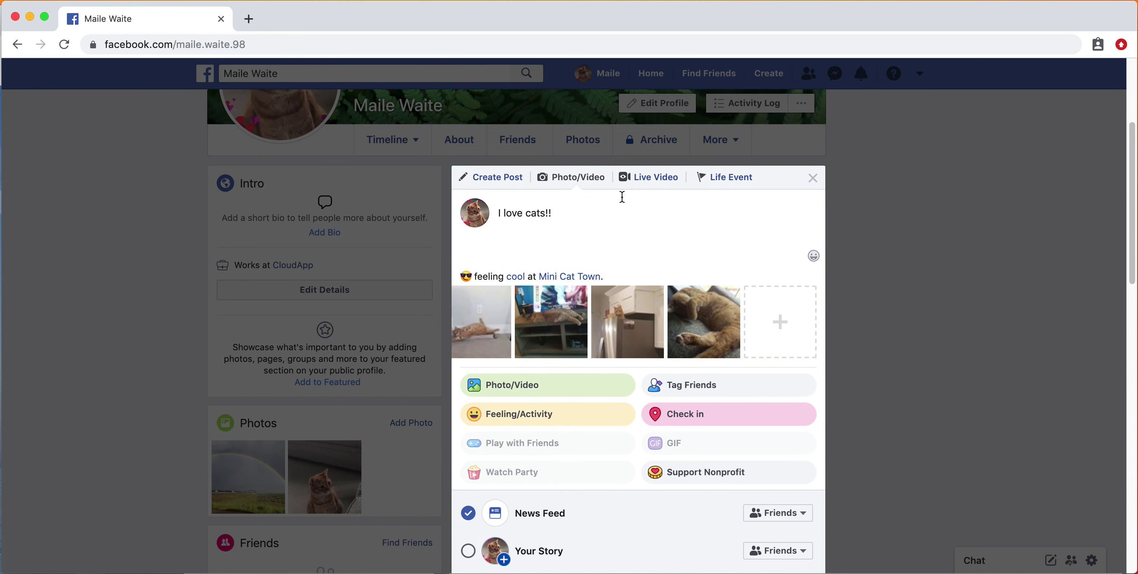
- Start a New Pet life event from the Family category
{"action": "left_click", "coordinate": [718, 177]}
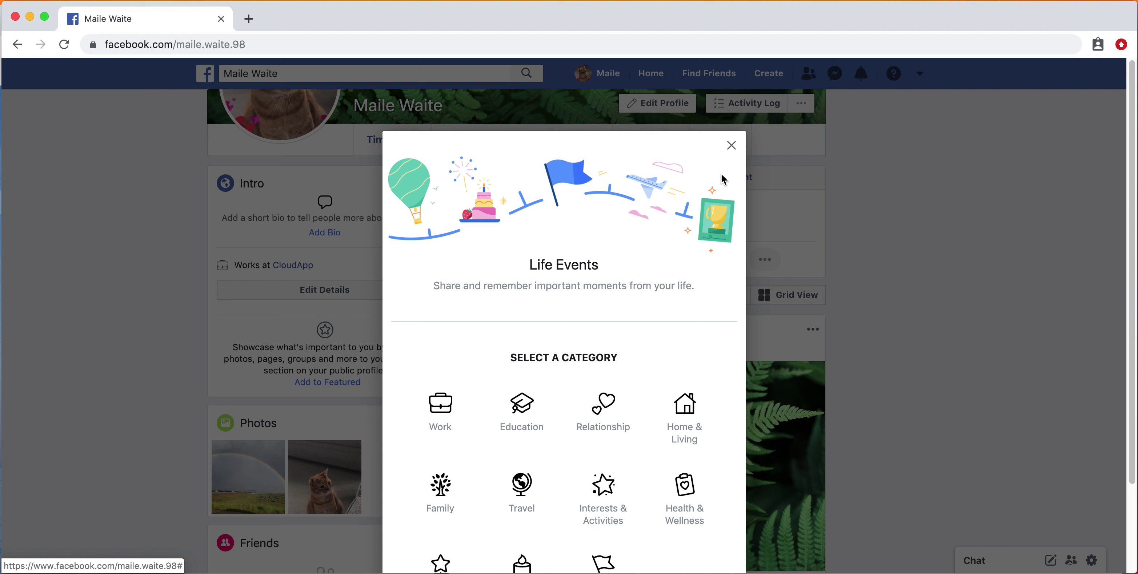
{"action": "scroll", "coordinate": [575, 328], "scroll_direction": "down", "scroll_amount": 3}
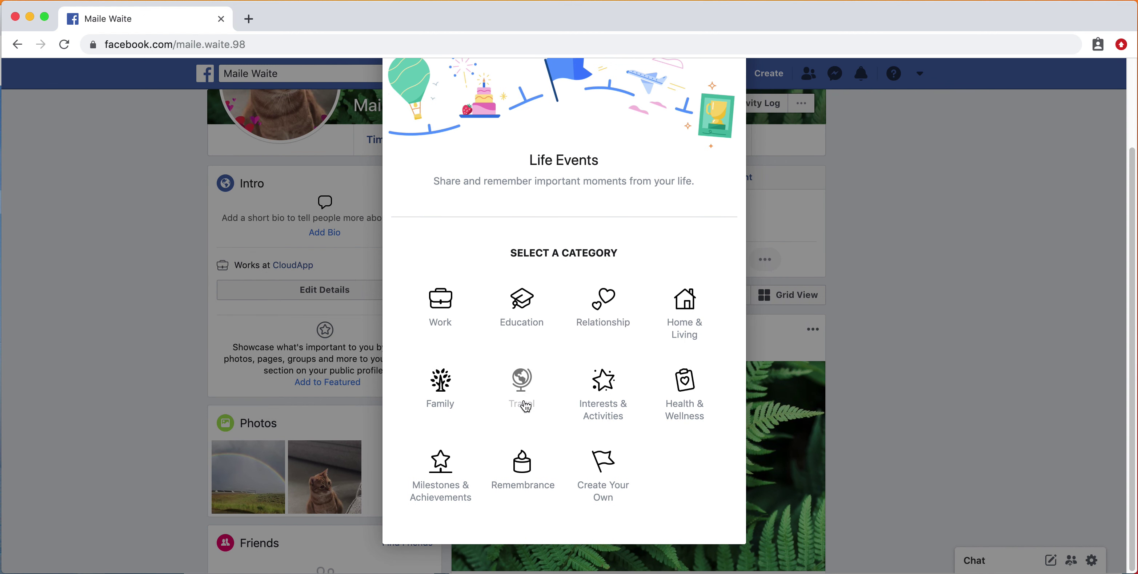
{"action": "left_click", "coordinate": [440, 382]}
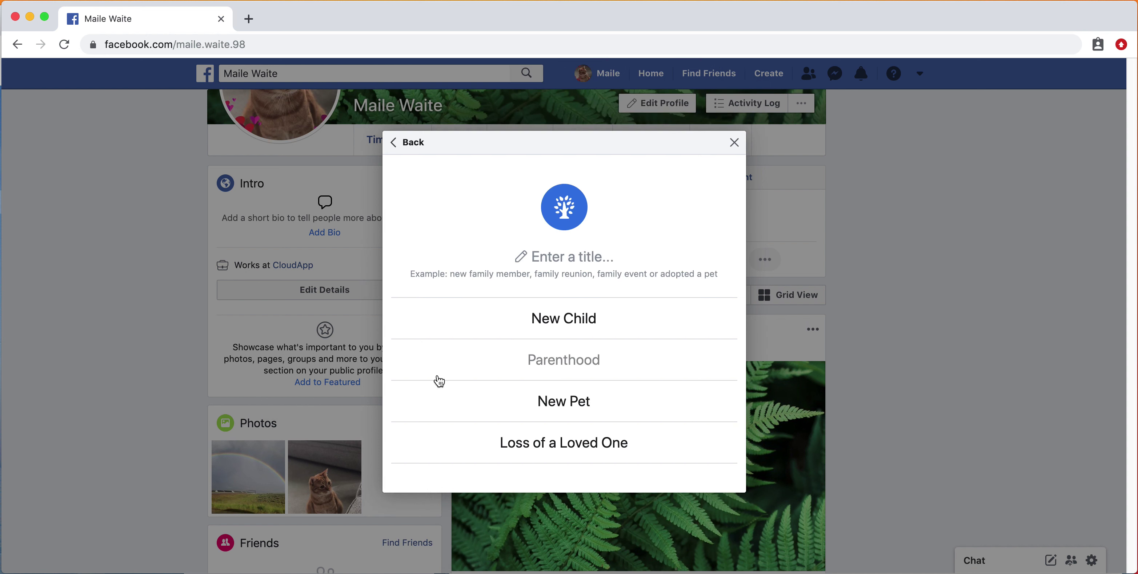
{"action": "left_click", "coordinate": [580, 402]}
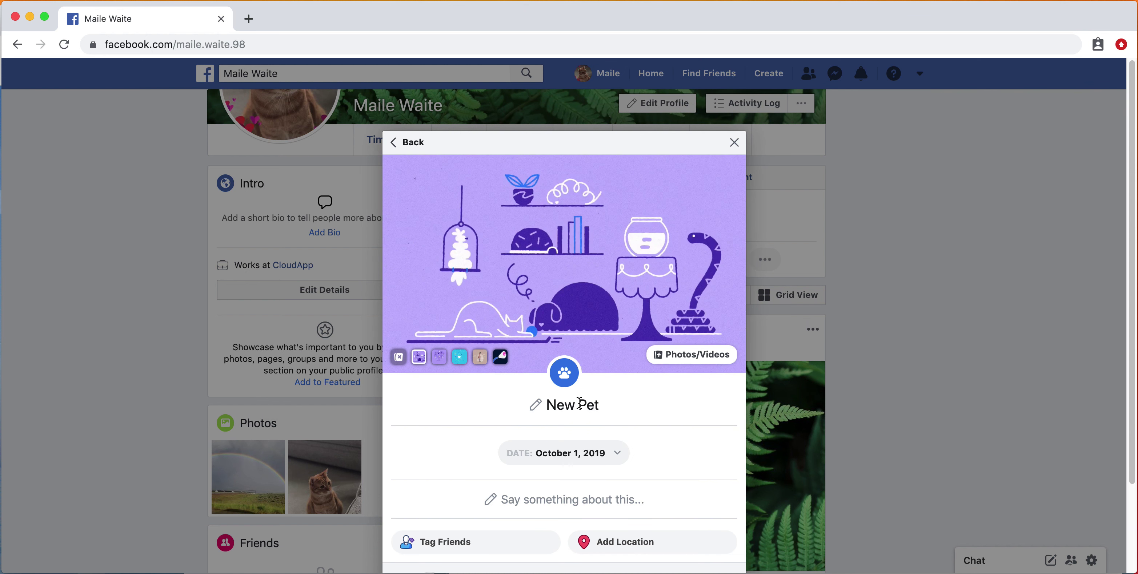
- Attach photo 20190825_201642.jpg of the cat atop the fridge to the life event
{"action": "left_click", "coordinate": [676, 357]}
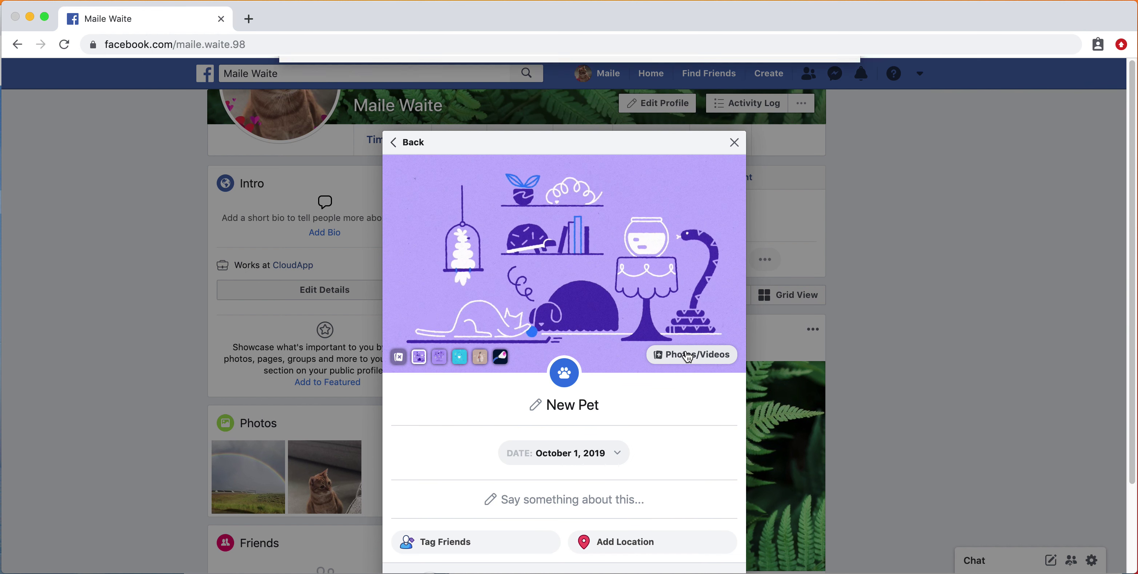
{"action": "left_click", "coordinate": [441, 131]}
{"action": "left_click", "coordinate": [437, 117]}
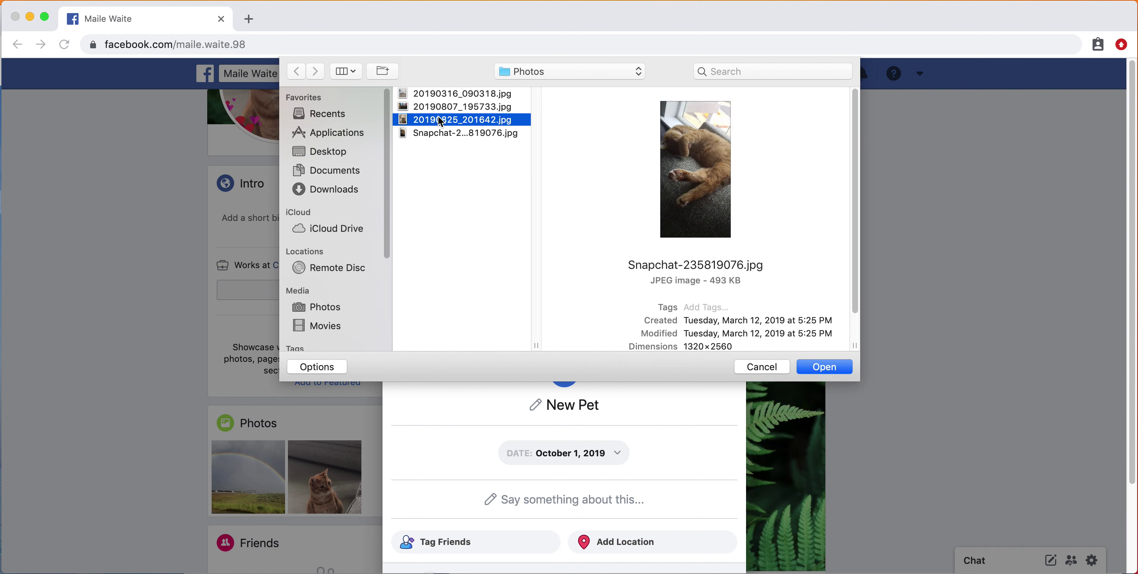
{"action": "key", "text": "Return"}
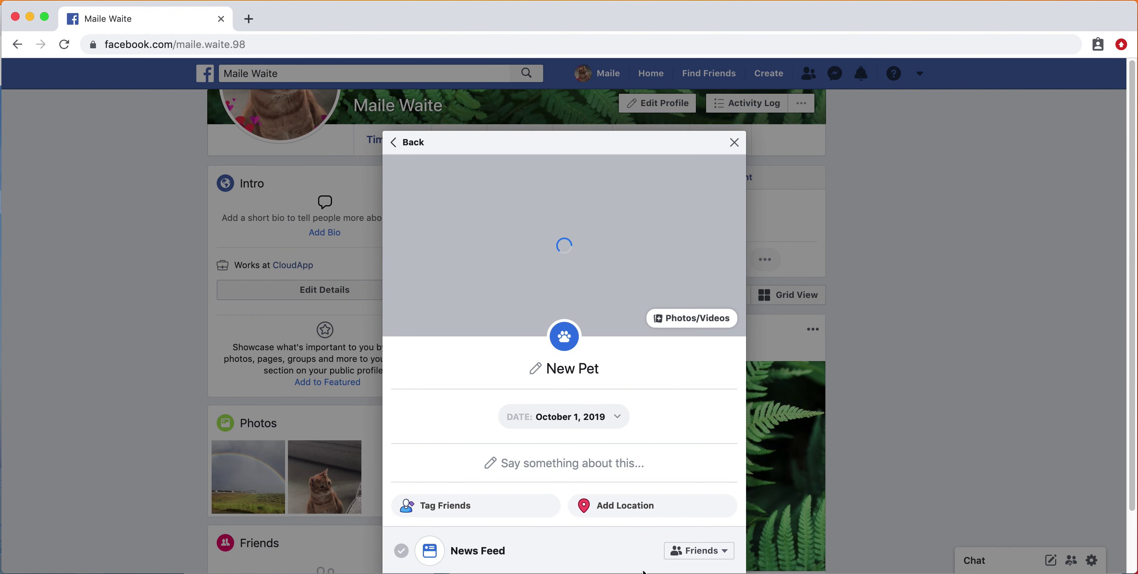
{"action": "left_click", "coordinate": [581, 369]}
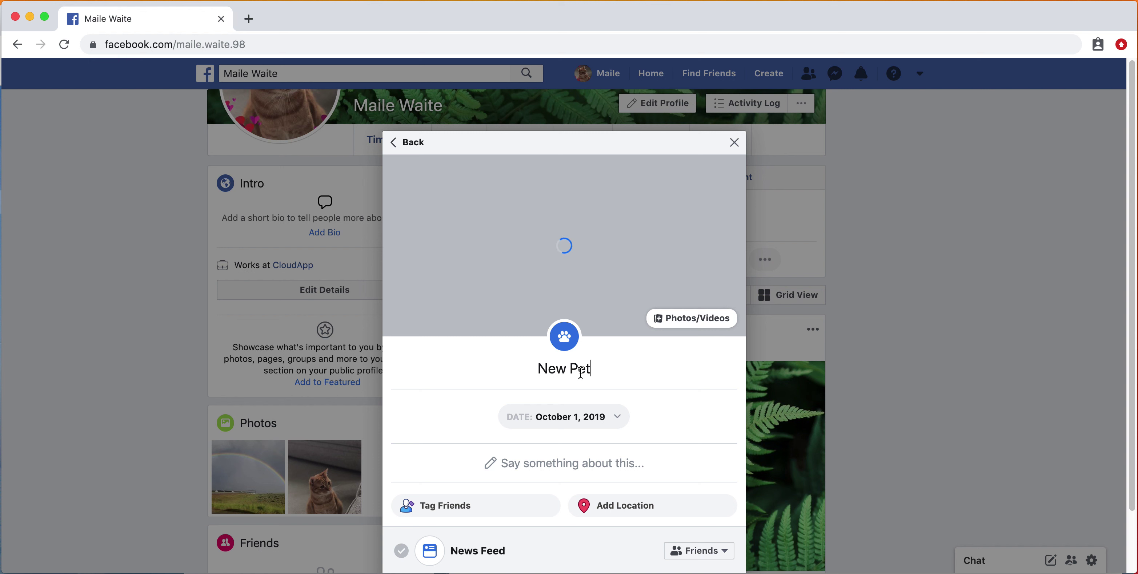
{"action": "left_click", "coordinate": [571, 462]}
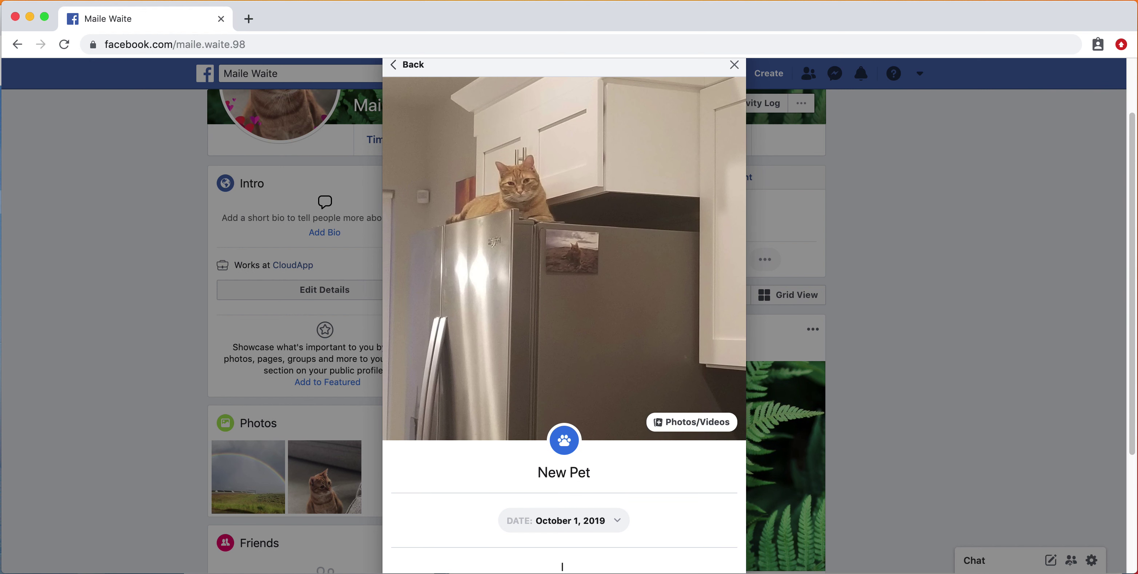
{"action": "scroll", "coordinate": [518, 338], "scroll_direction": "down", "scroll_amount": 5}
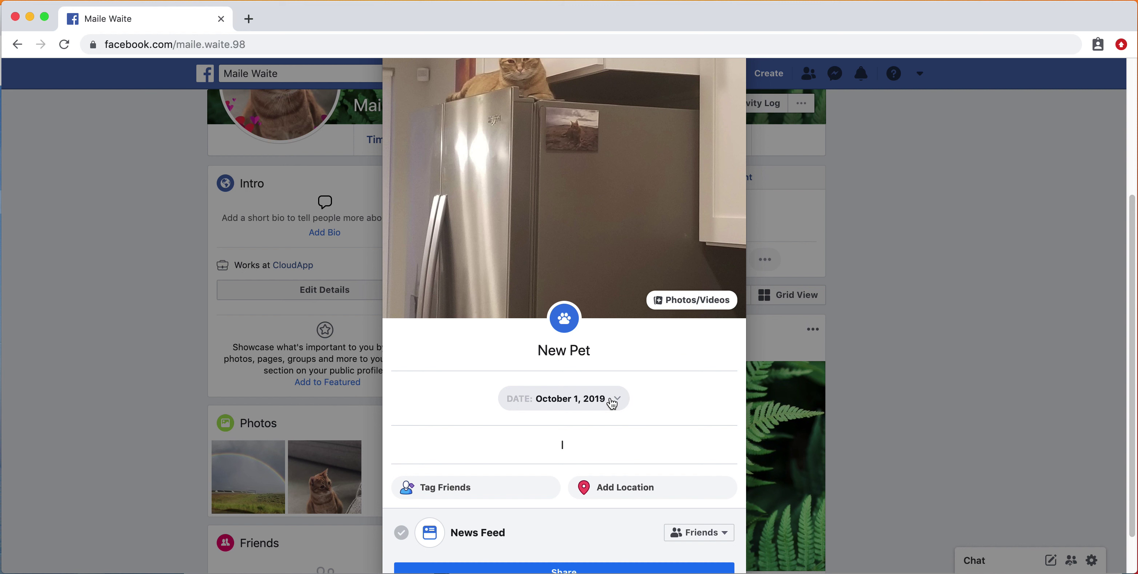
- Caption the life event 'I love my new cat Sophie!', leaving the date unchanged
{"action": "left_click", "coordinate": [612, 403]}
{"action": "left_click", "coordinate": [665, 395]}
{"action": "type", "text": "I love my new cat Sophie!"}
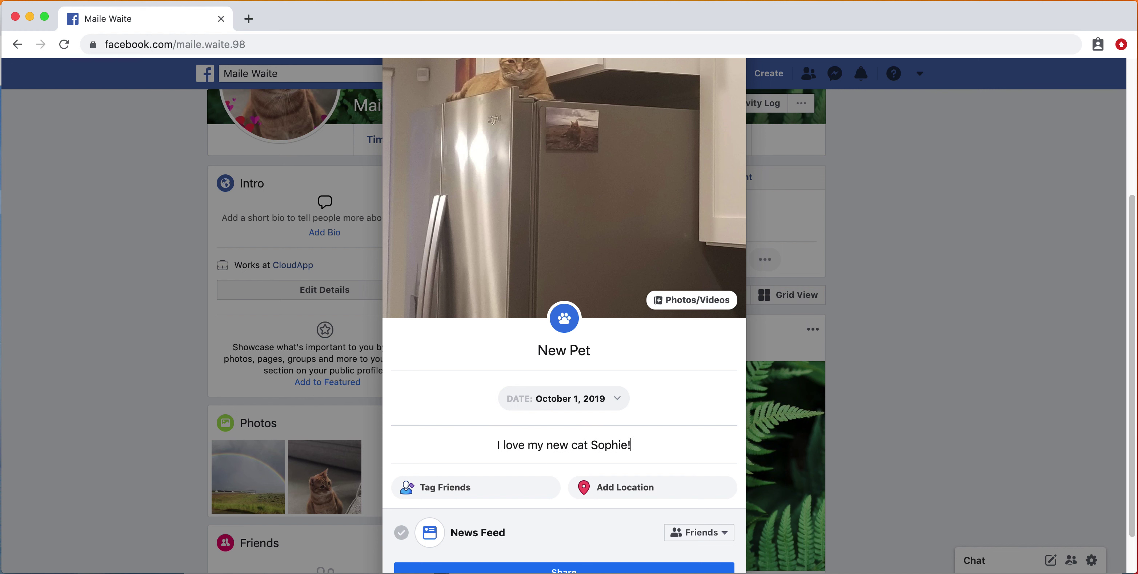
{"action": "scroll", "coordinate": [610, 483], "scroll_direction": "down", "scroll_amount": 3}
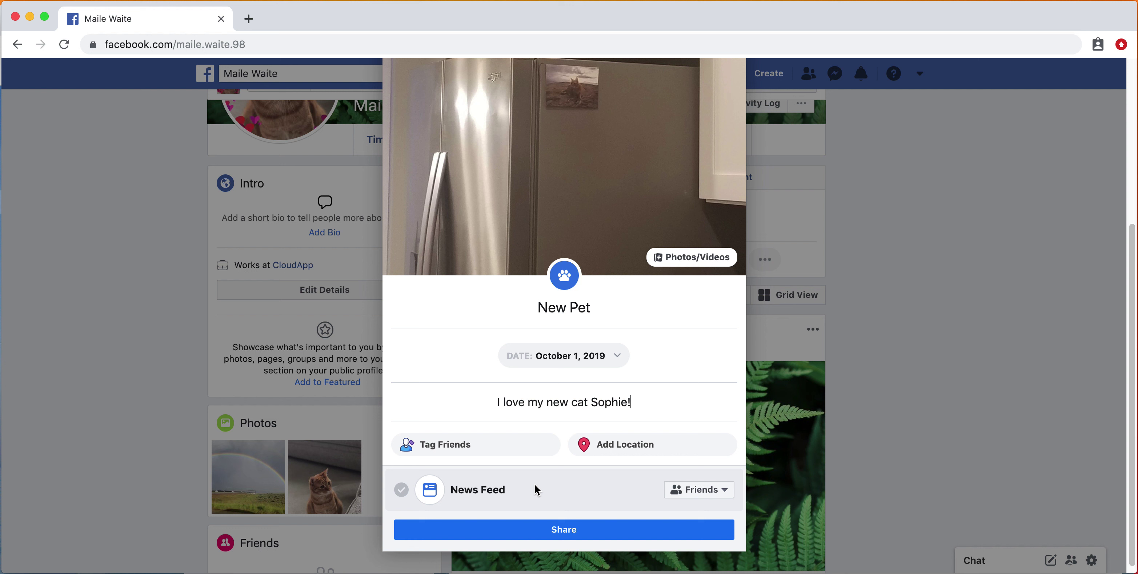
- Keep the audience as Friends and share the New Pet life event to the timeline
{"action": "left_click", "coordinate": [693, 482]}
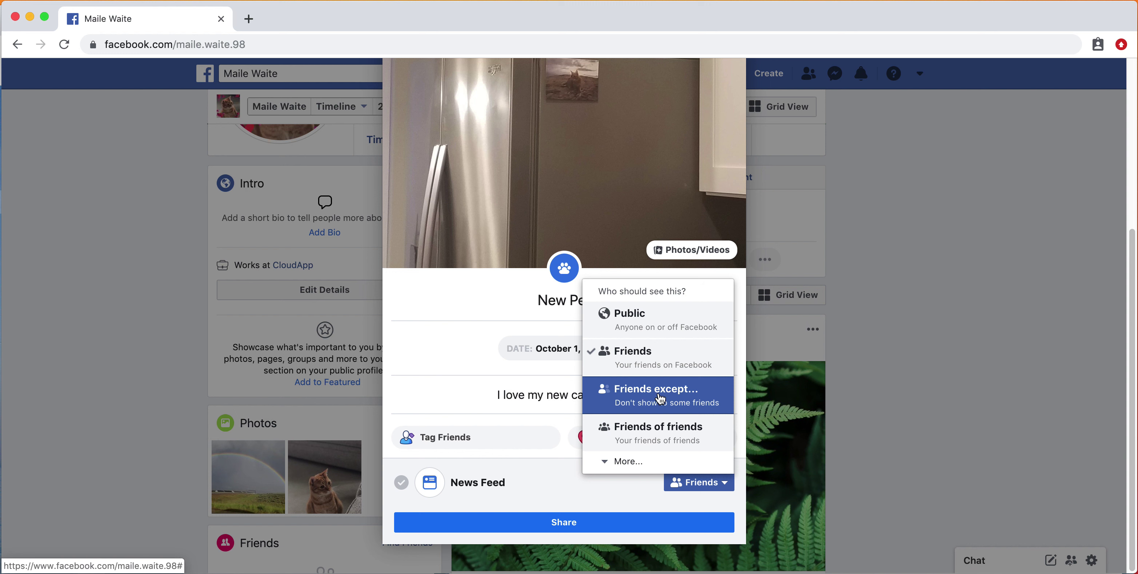
{"action": "left_click", "coordinate": [637, 461]}
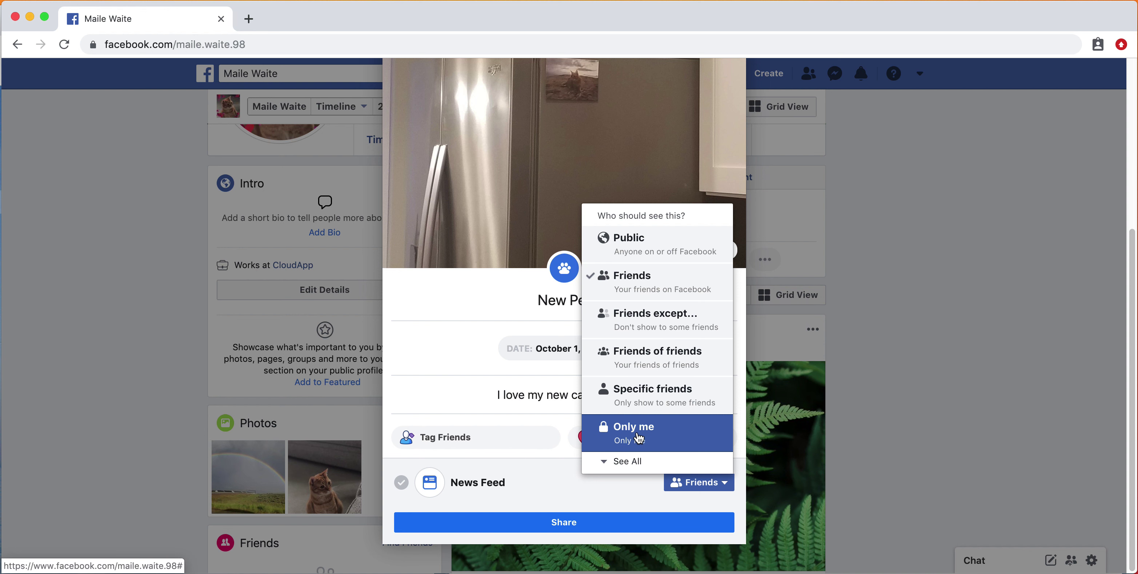
{"action": "left_click", "coordinate": [648, 283]}
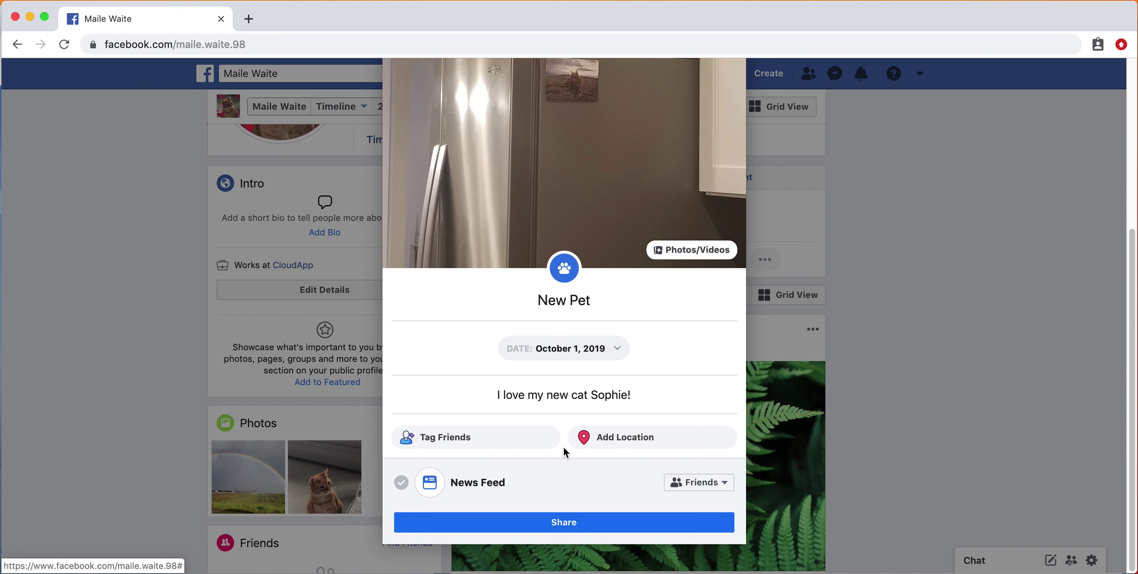
{"action": "left_click", "coordinate": [537, 532]}
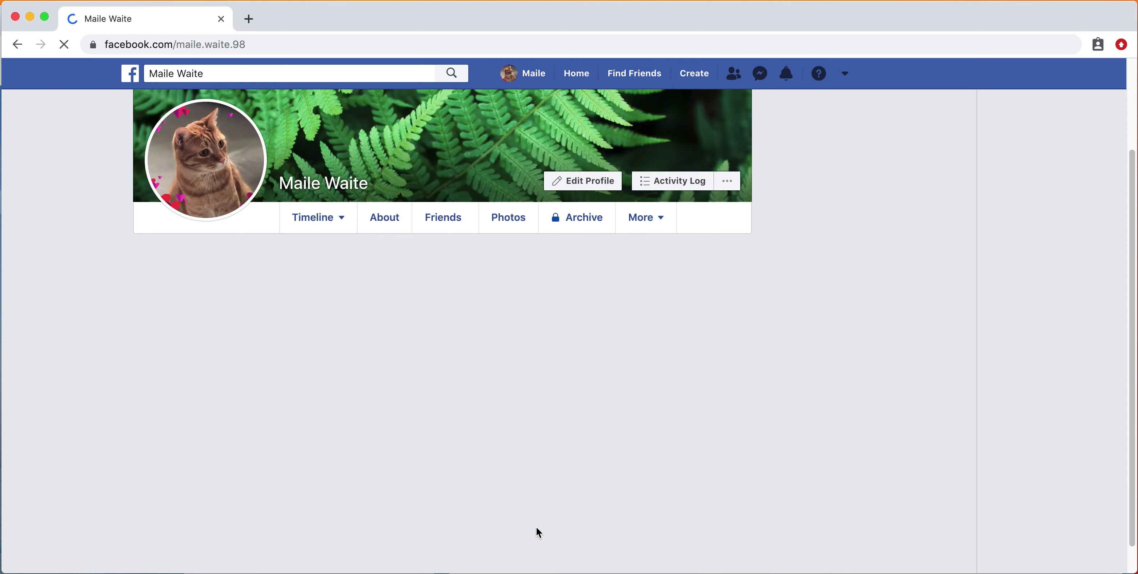
{"action": "scroll", "coordinate": [550, 527], "scroll_direction": "down", "scroll_amount": 15}
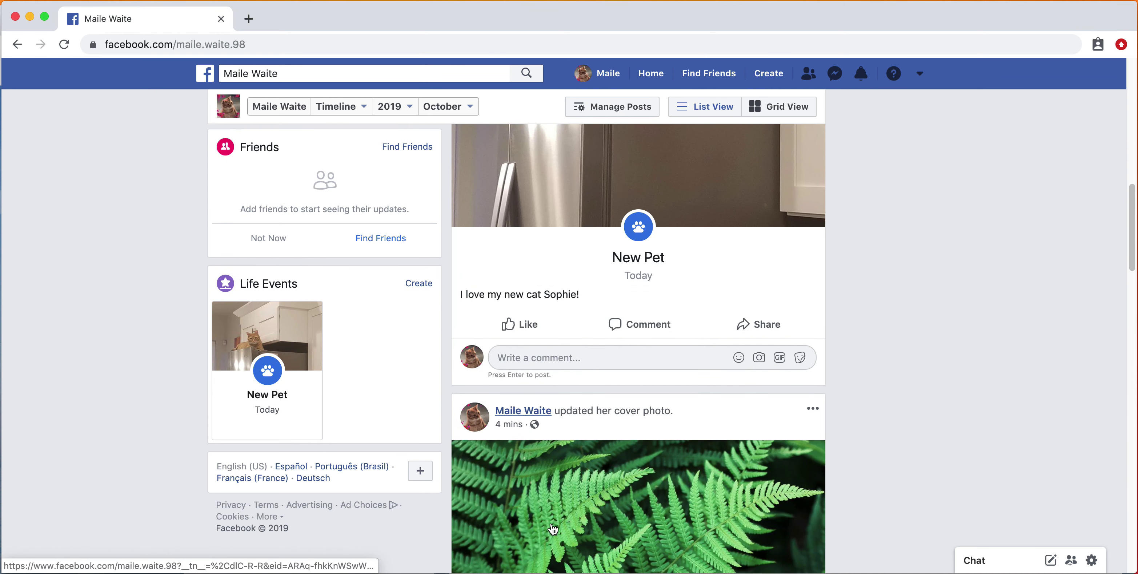
{"action": "scroll", "coordinate": [553, 530], "scroll_direction": "up", "scroll_amount": 14}
{"action": "scroll", "coordinate": [554, 533], "scroll_direction": "up", "scroll_amount": 6}
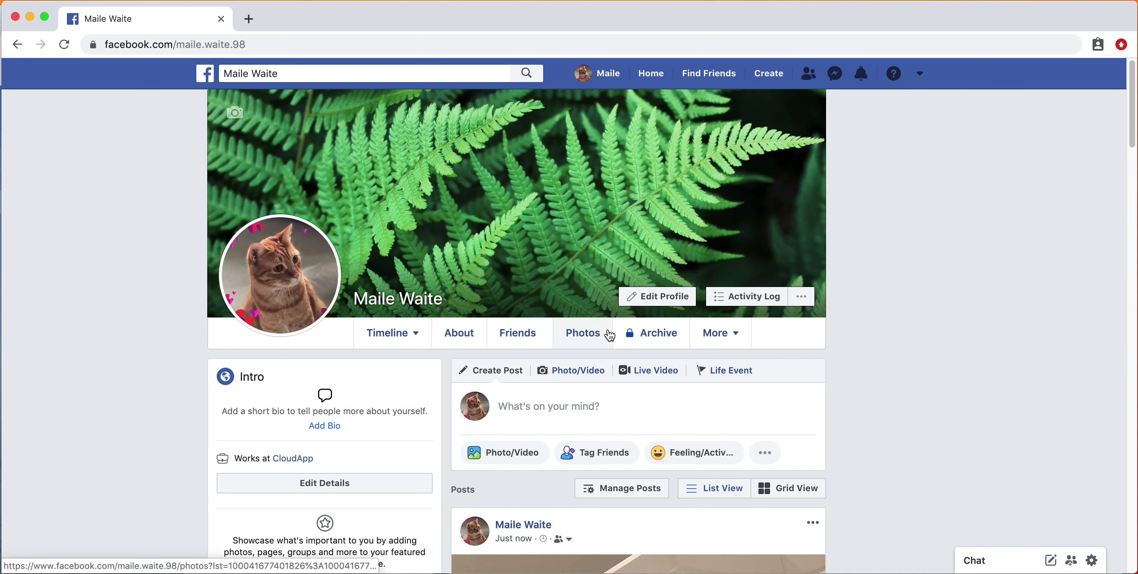
- Start a new status reading 'I love cats!' and set its feeling to loved
{"action": "left_click", "coordinate": [599, 406]}
{"action": "type", "text": "I l"}
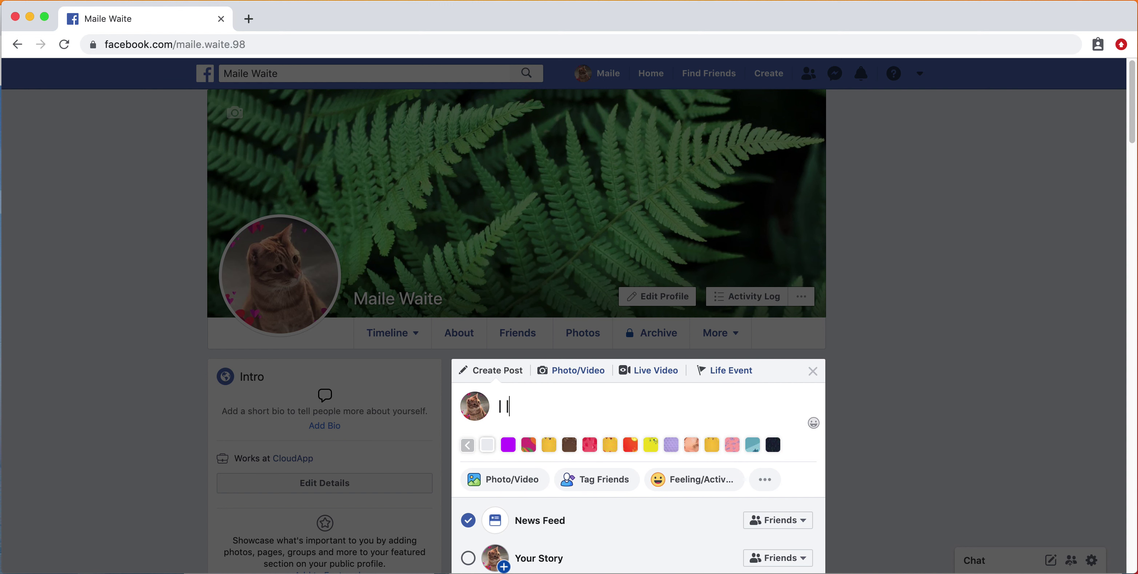
{"action": "type", "text": "ovre cats!"}
{"action": "scroll", "coordinate": [670, 442], "scroll_direction": "down", "scroll_amount": 5}
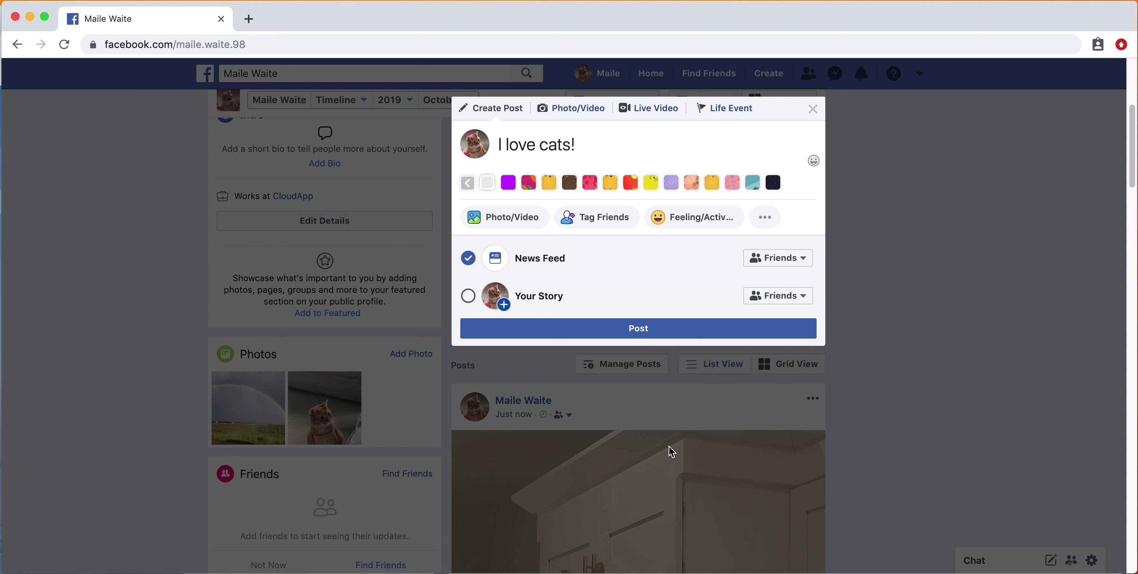
{"action": "scroll", "coordinate": [618, 375], "scroll_direction": "up", "scroll_amount": 2}
{"action": "left_click", "coordinate": [692, 299]}
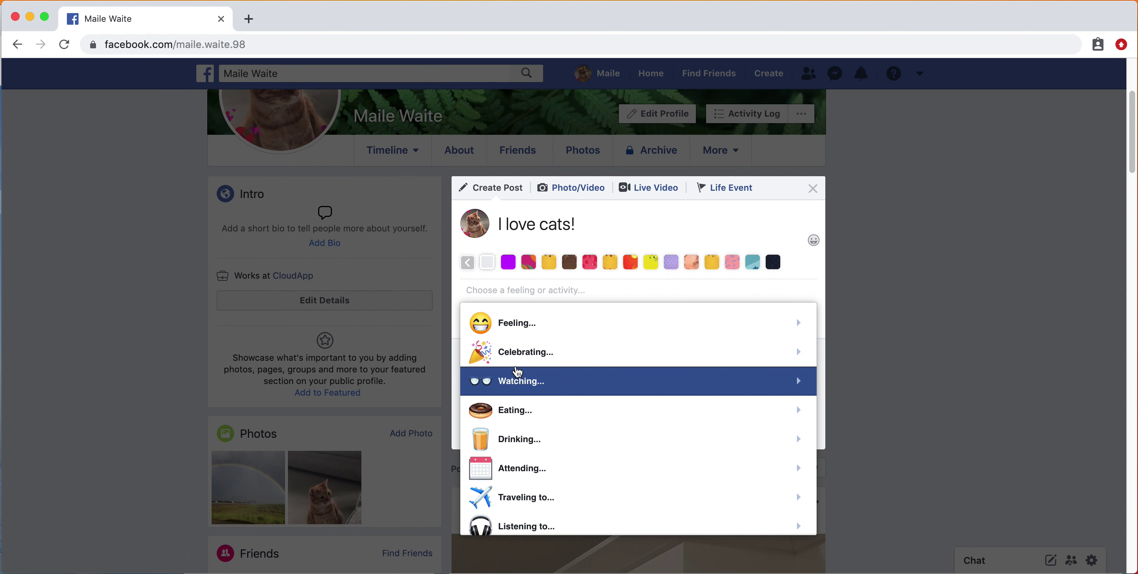
{"action": "scroll", "coordinate": [569, 422], "scroll_direction": "down", "scroll_amount": 3}
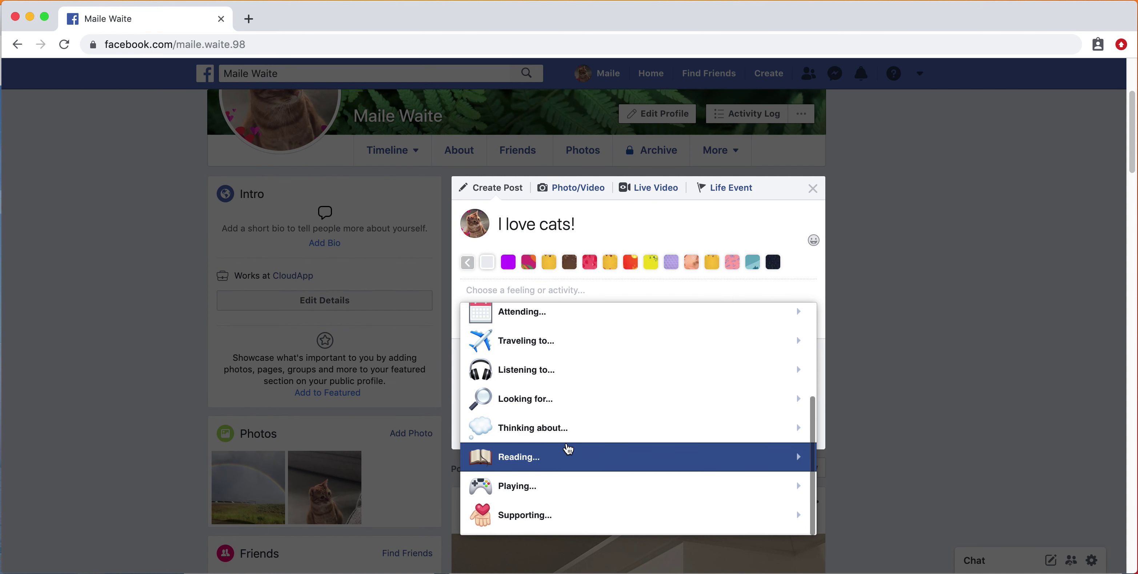
{"action": "scroll", "coordinate": [567, 427], "scroll_direction": "up", "scroll_amount": 3}
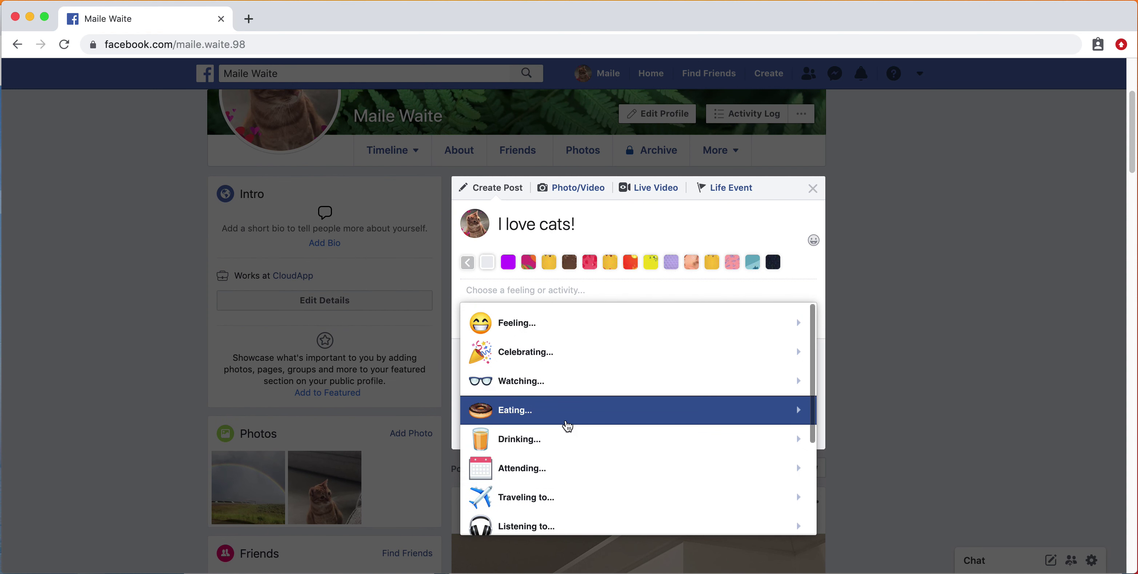
{"action": "left_click", "coordinate": [532, 330]}
{"action": "left_click", "coordinate": [574, 390]}
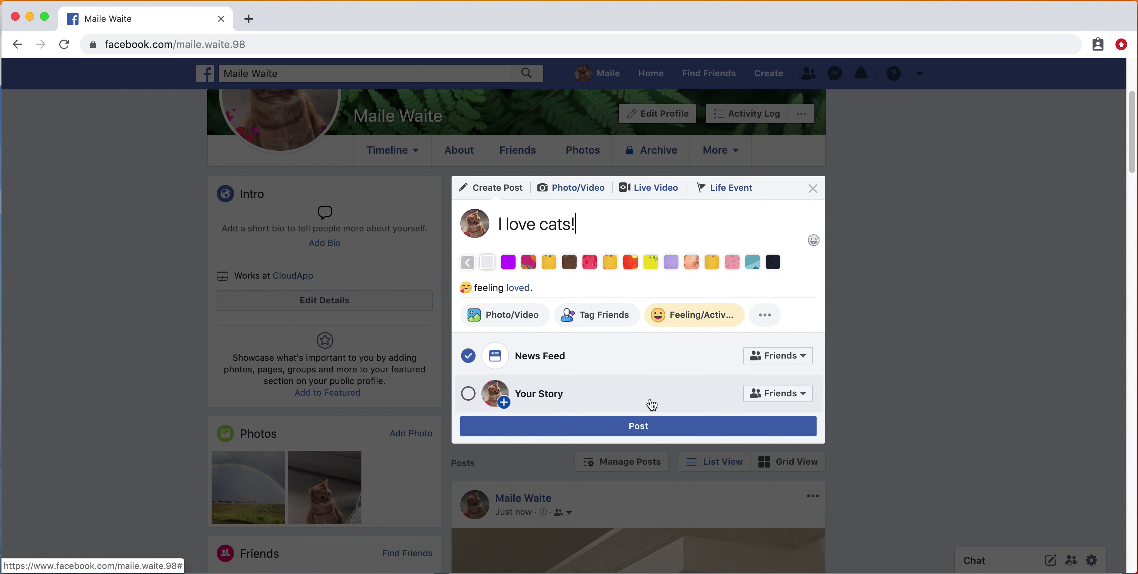
- Attach all four cat photos from the Photos folder and publish the post
{"action": "left_click", "coordinate": [509, 318]}
{"action": "left_click_drag", "start_coordinate": [468, 160], "coordinate": [461, 88]}
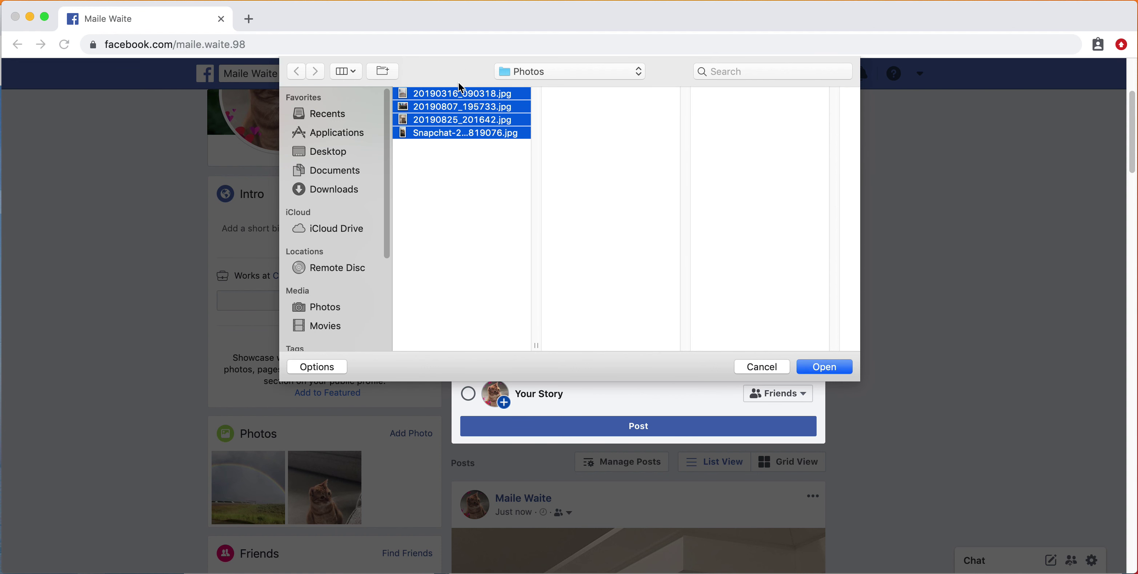
{"action": "left_click", "coordinate": [821, 370]}
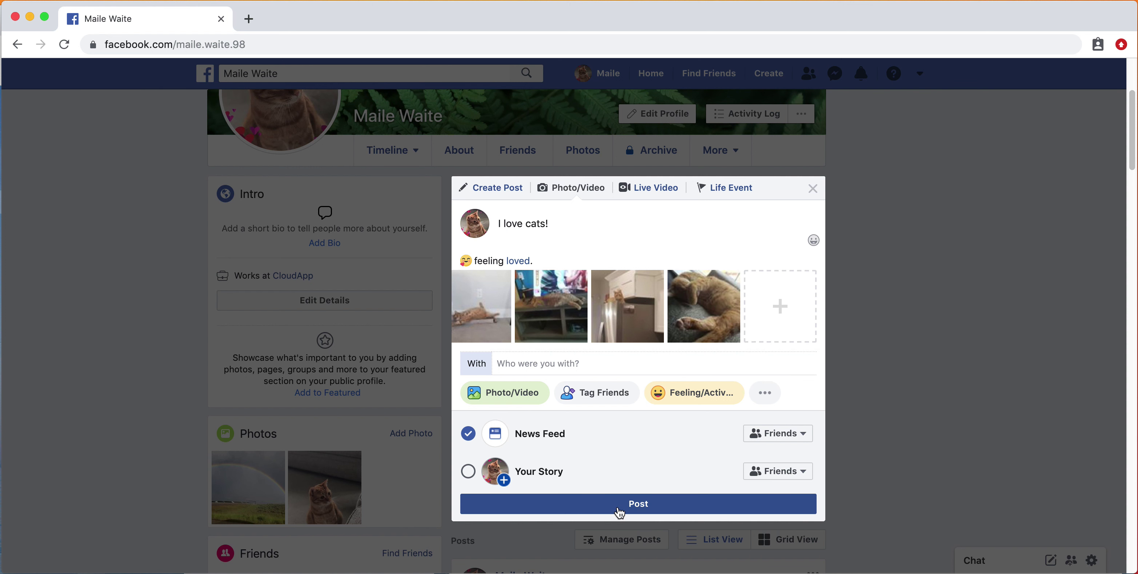
{"action": "left_click", "coordinate": [620, 512]}
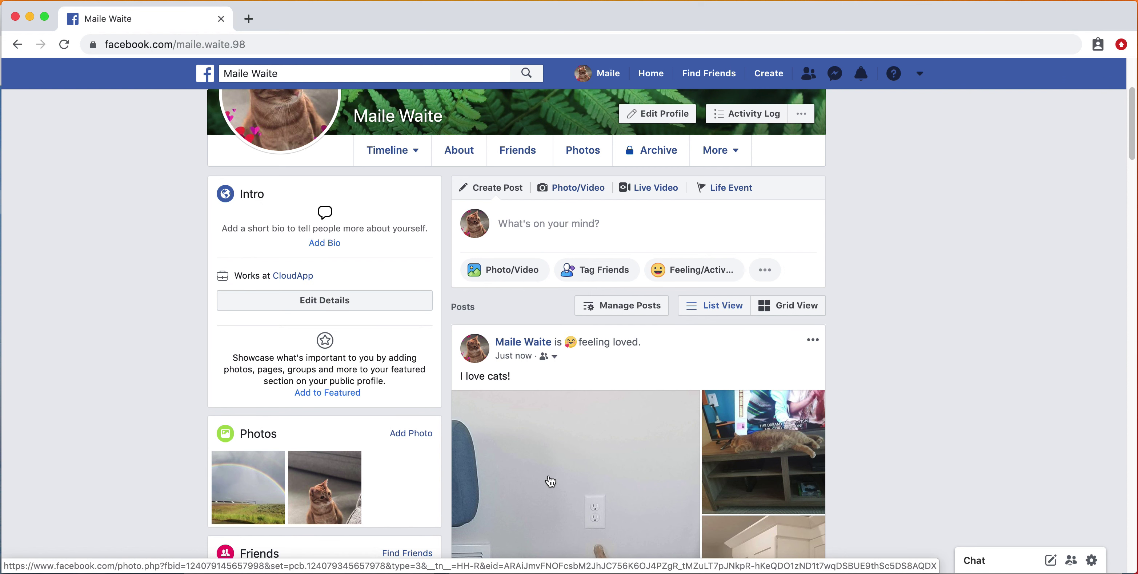
- Browse the new post's four cat photos in the photo viewer, then close it
{"action": "scroll", "coordinate": [616, 388], "scroll_direction": "up", "scroll_amount": 3}
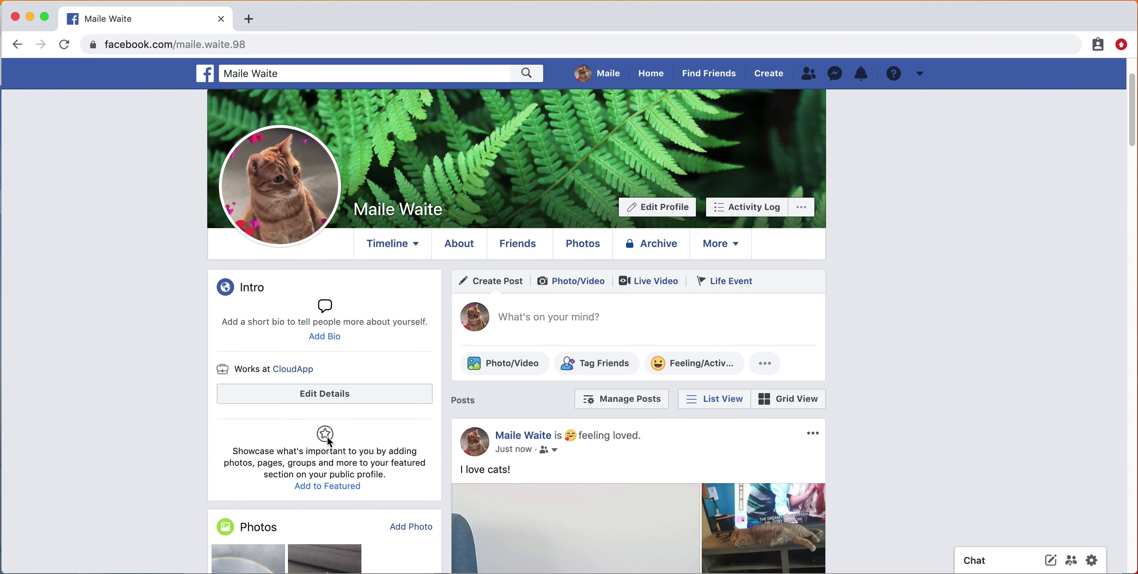
{"action": "scroll", "coordinate": [327, 435], "scroll_direction": "down", "scroll_amount": 10}
{"action": "scroll", "coordinate": [295, 443], "scroll_direction": "up", "scroll_amount": 3}
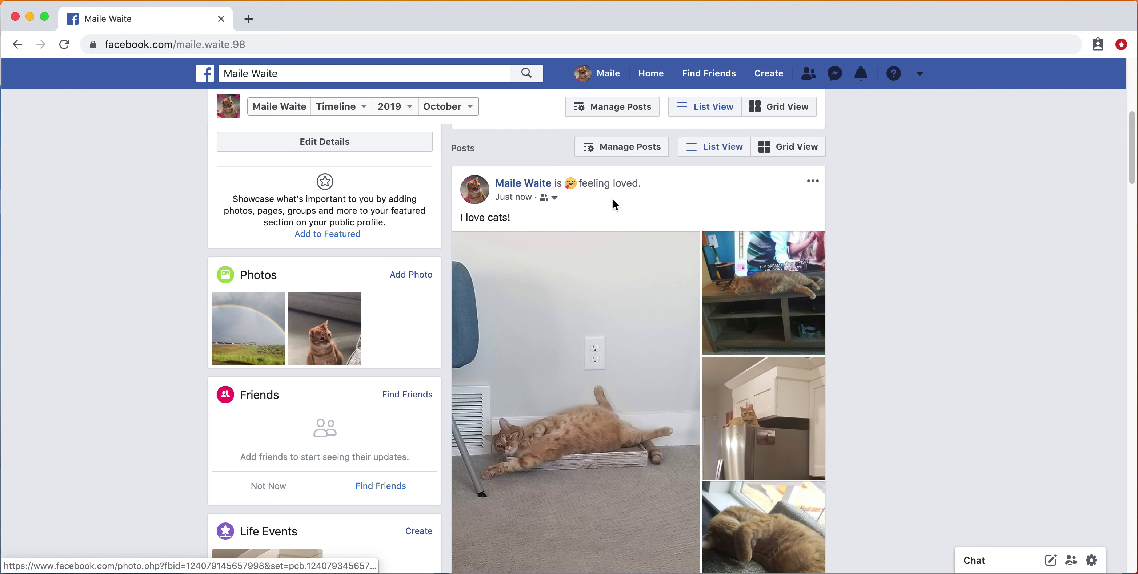
{"action": "scroll", "coordinate": [872, 386], "scroll_direction": "down", "scroll_amount": 2}
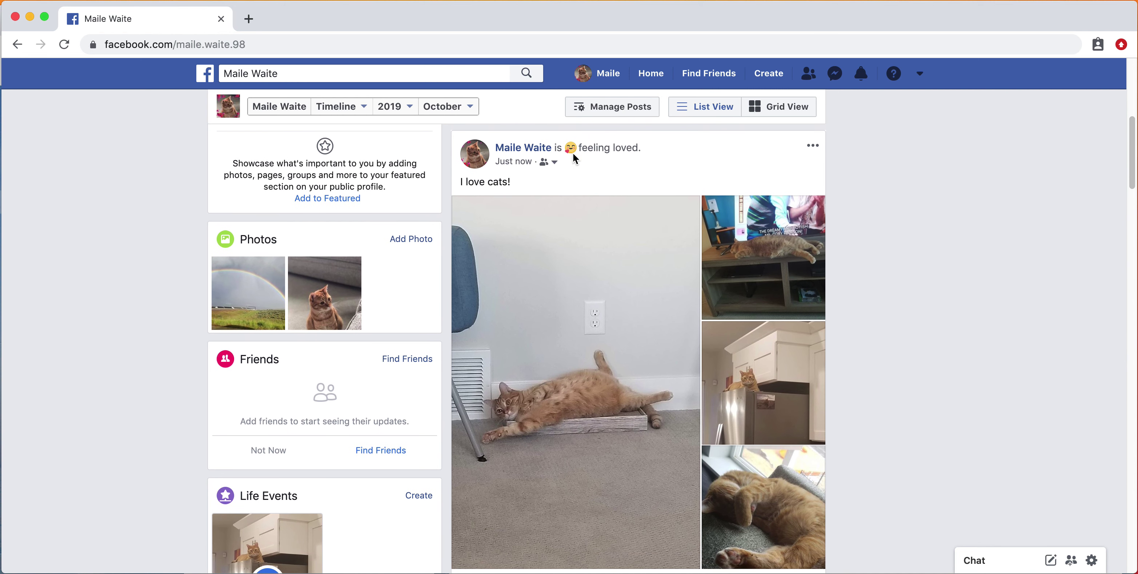
{"action": "scroll", "coordinate": [780, 373], "scroll_direction": "down", "scroll_amount": 7}
{"action": "scroll", "coordinate": [780, 373], "scroll_direction": "up", "scroll_amount": 7}
{"action": "left_click", "coordinate": [572, 322]}
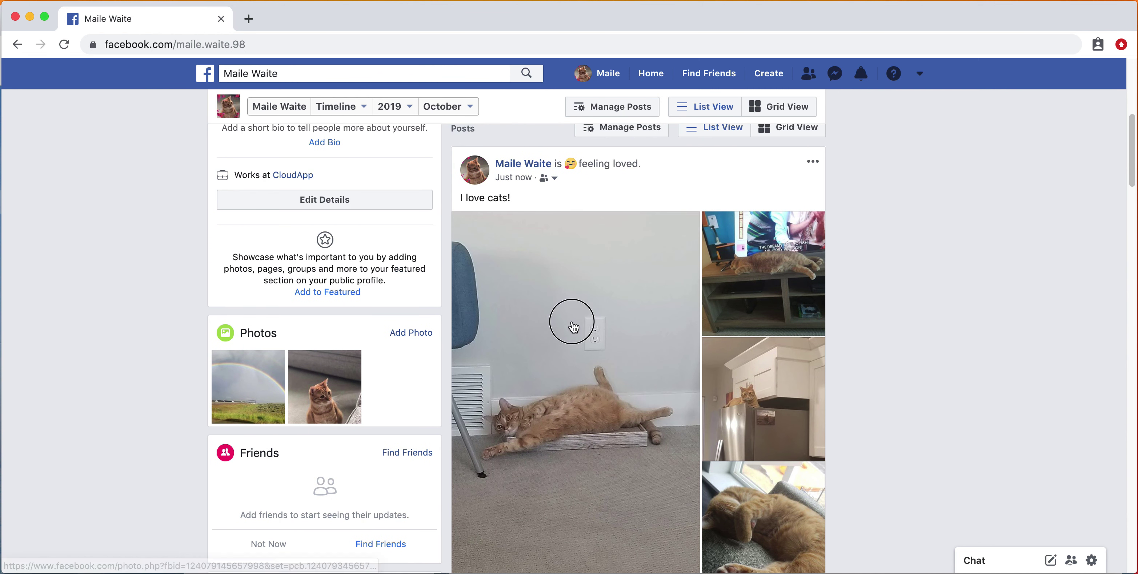
{"action": "left_click", "coordinate": [574, 328]}
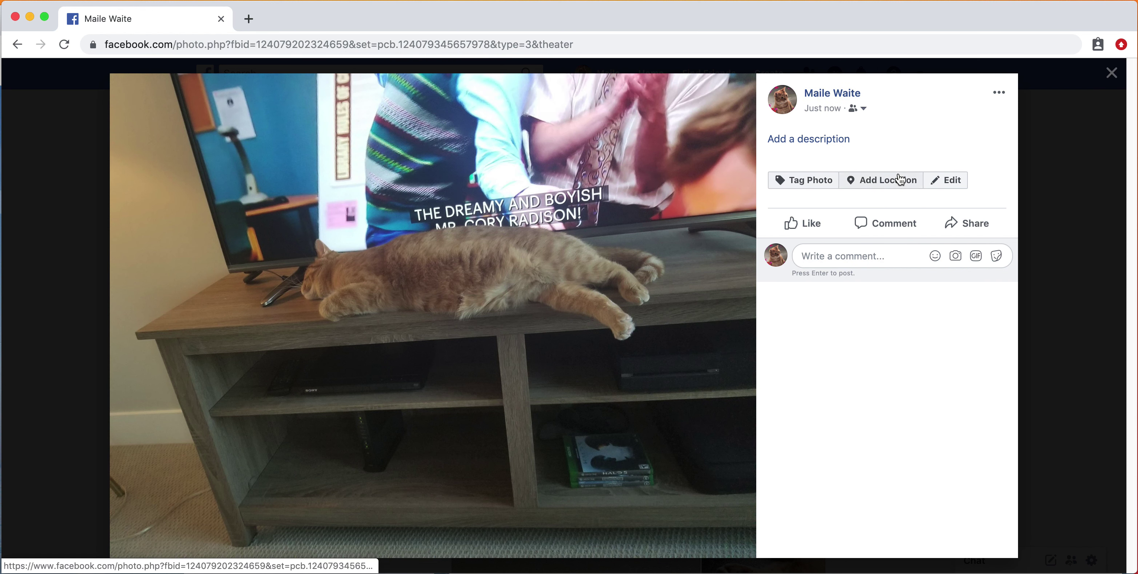
{"action": "left_click", "coordinate": [740, 482]}
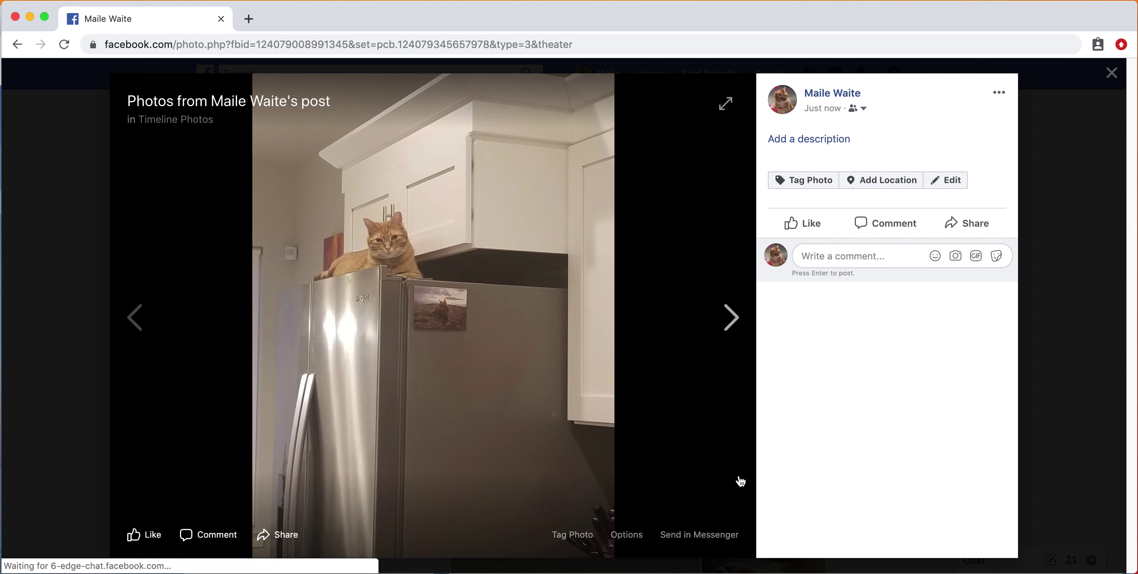
{"action": "left_click", "coordinate": [740, 481]}
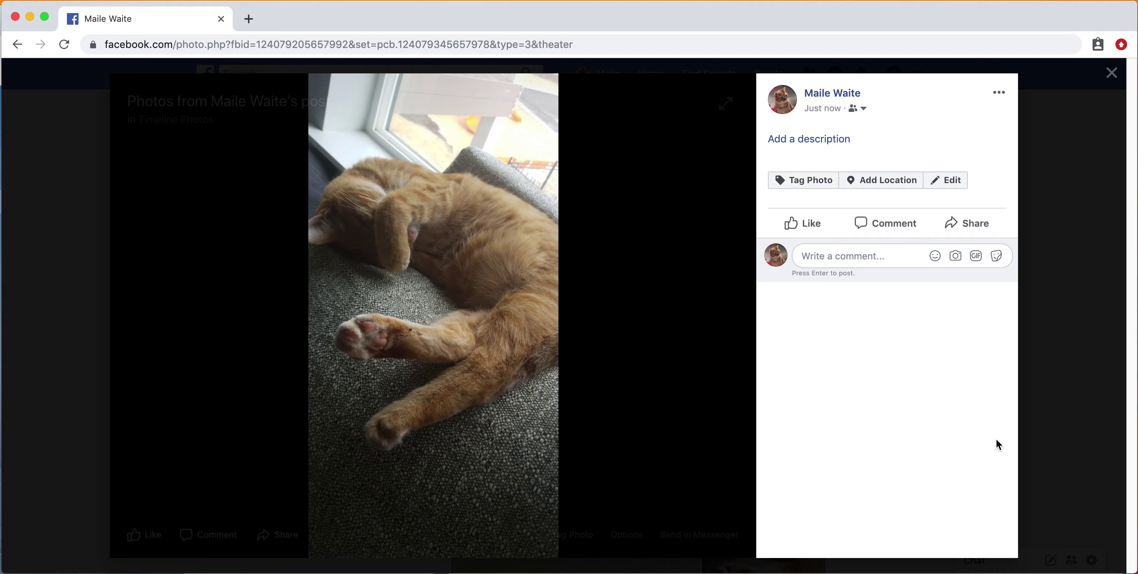
{"action": "left_click", "coordinate": [1038, 424]}
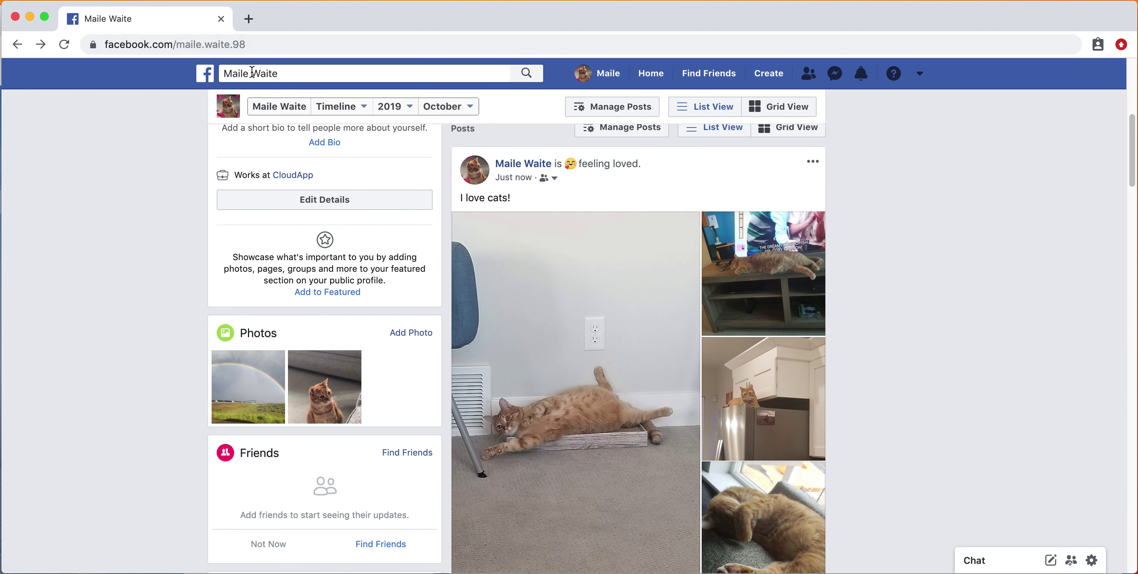
- Switch to the News Feed via the Facebook logo
{"action": "left_click", "coordinate": [206, 73]}
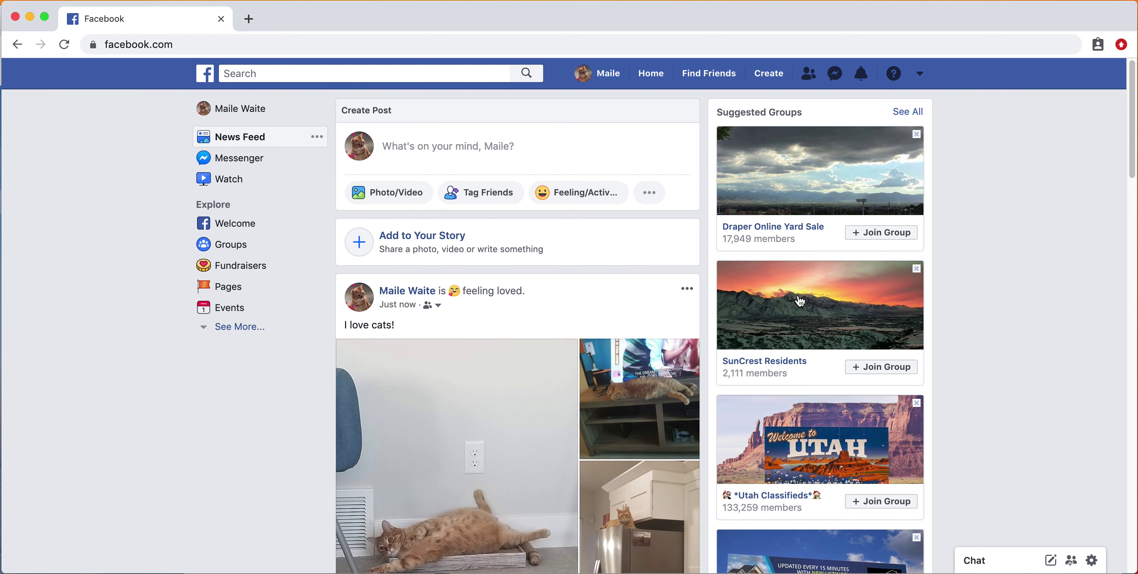
{"action": "scroll", "coordinate": [800, 301], "scroll_direction": "down", "scroll_amount": 5}
{"action": "scroll", "coordinate": [515, 277], "scroll_direction": "up", "scroll_amount": 5}
{"action": "scroll", "coordinate": [617, 246], "scroll_direction": "down", "scroll_amount": 5}
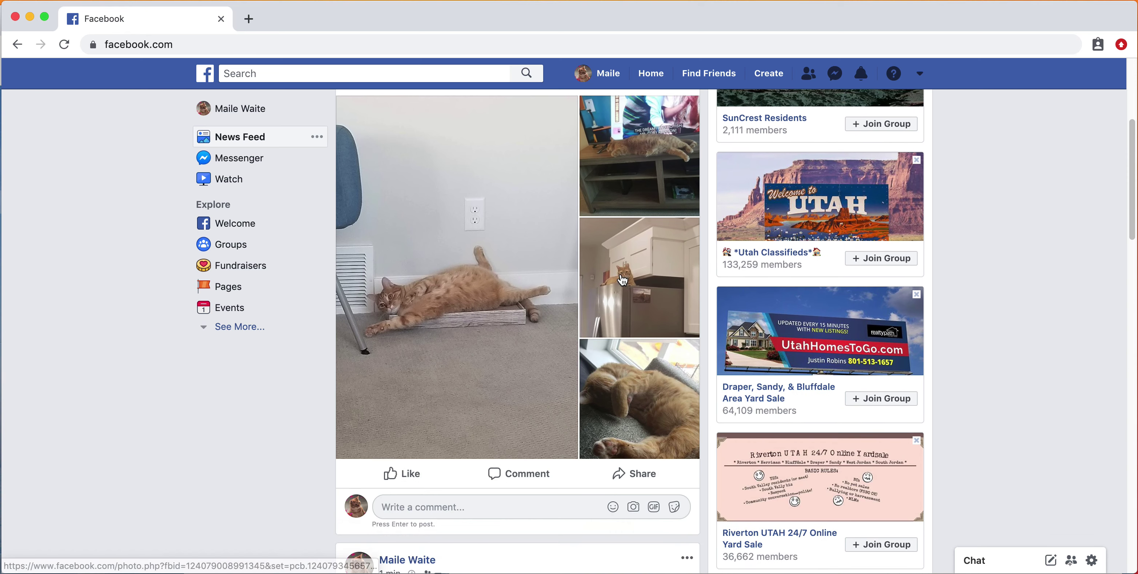
{"action": "scroll", "coordinate": [414, 249], "scroll_direction": "up", "scroll_amount": 5}
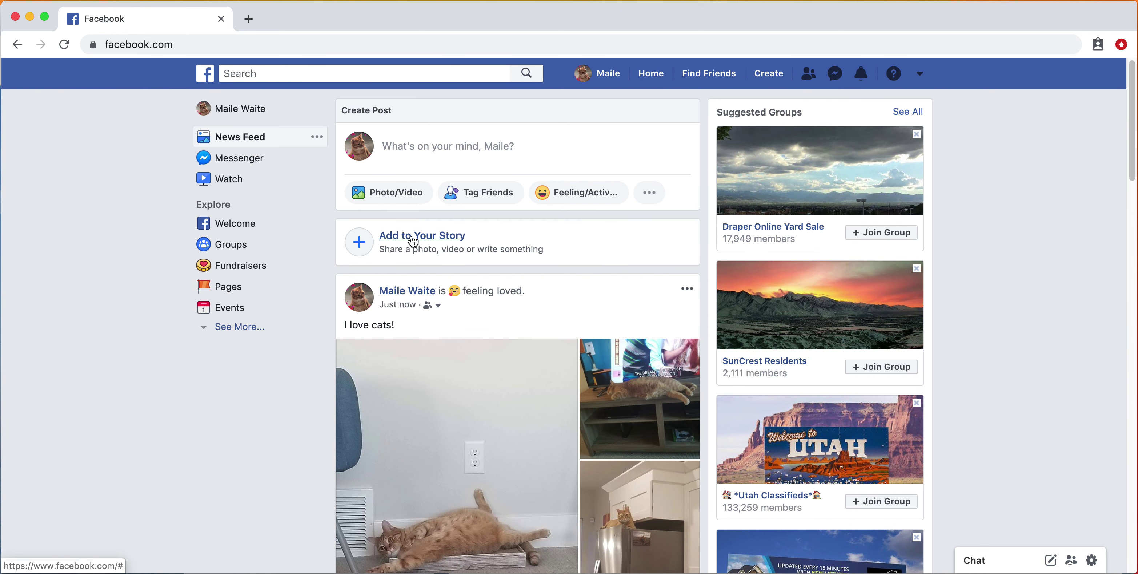
- Open the story composer, check its Friends audience, and close it without posting
{"action": "left_click", "coordinate": [402, 246]}
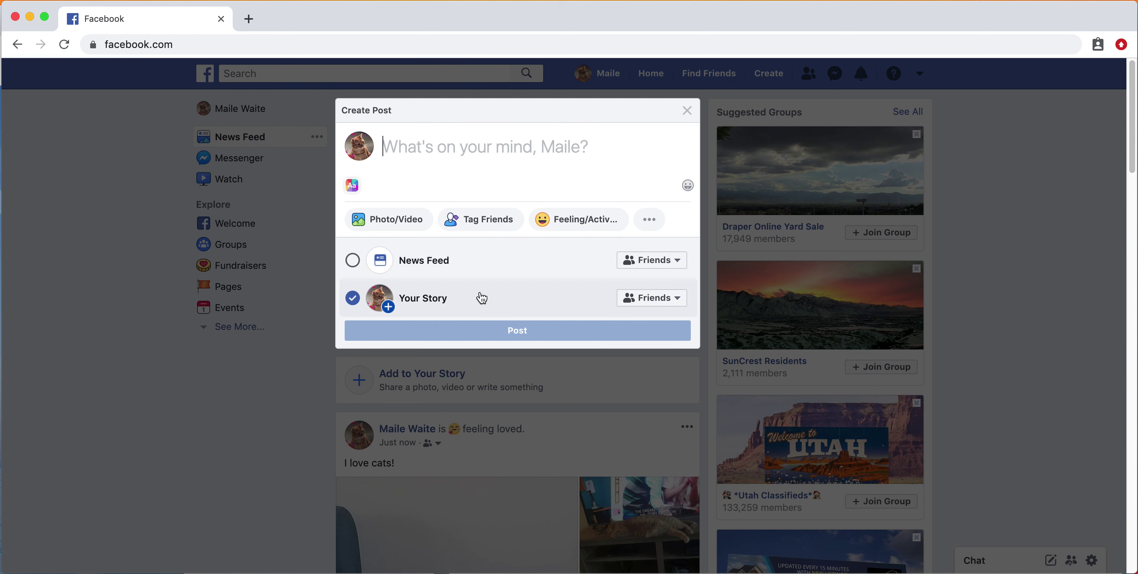
{"action": "left_click", "coordinate": [652, 303]}
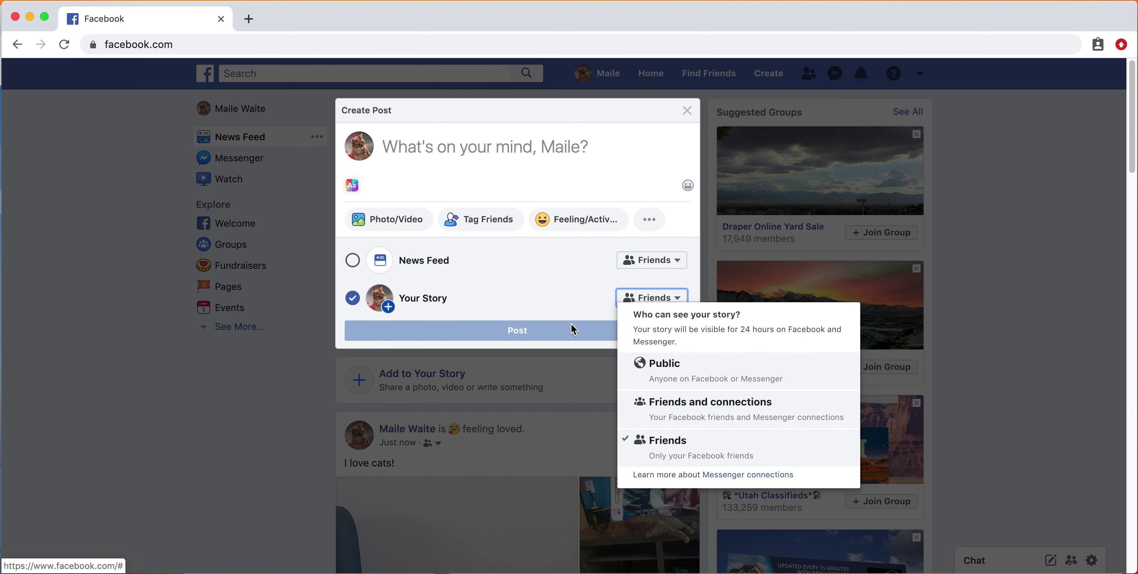
{"action": "left_click", "coordinate": [686, 110]}
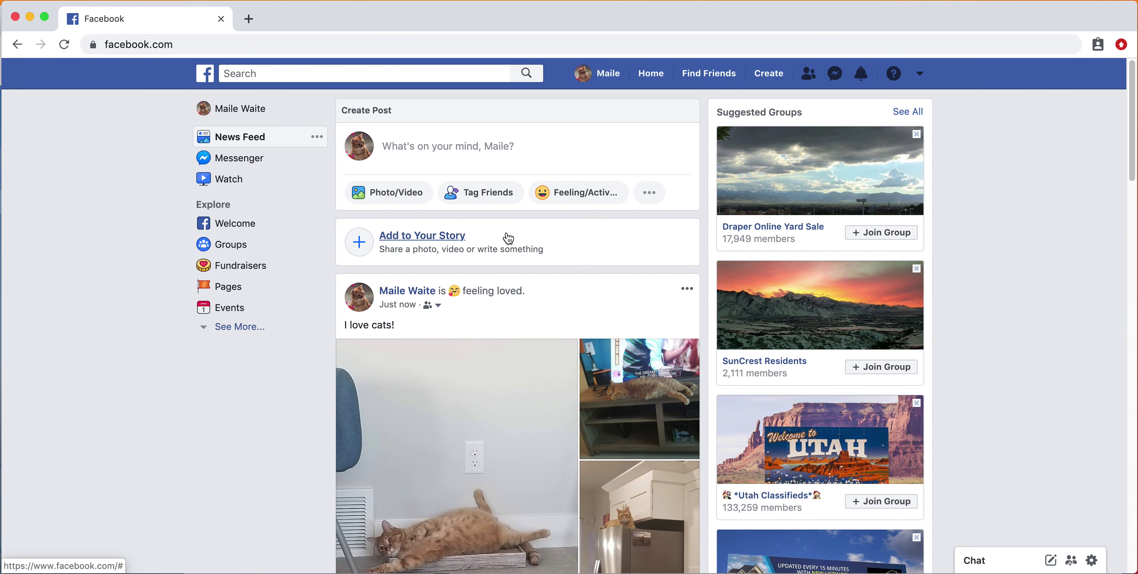
- Scroll the News Feed past the 'I love cats!' post to the New Pet event
{"action": "scroll", "coordinate": [494, 244], "scroll_direction": "down", "scroll_amount": 15}
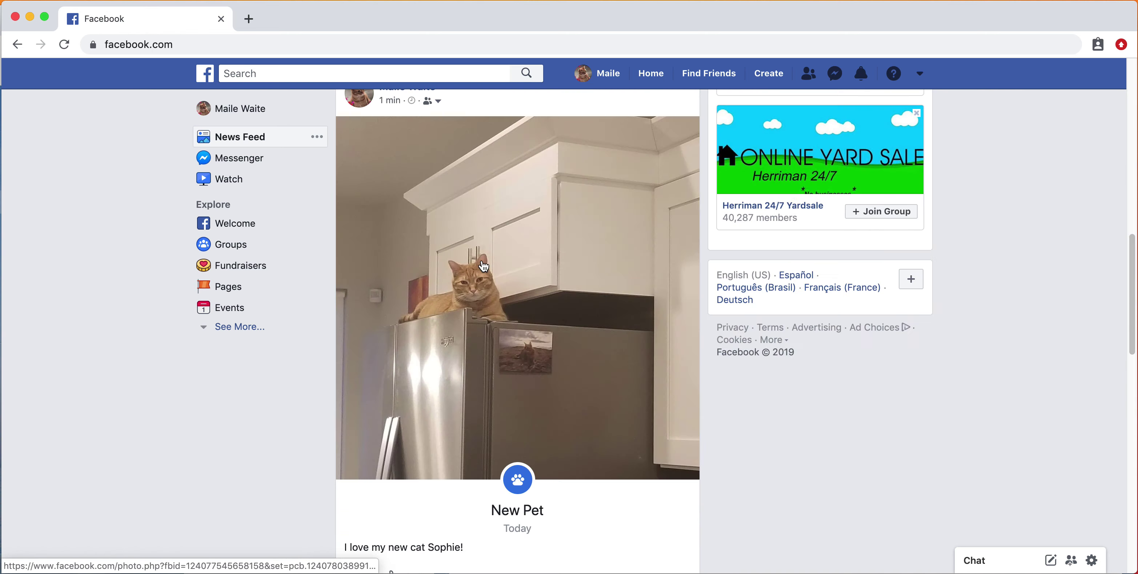
{"action": "scroll", "coordinate": [485, 263], "scroll_direction": "down", "scroll_amount": 3}
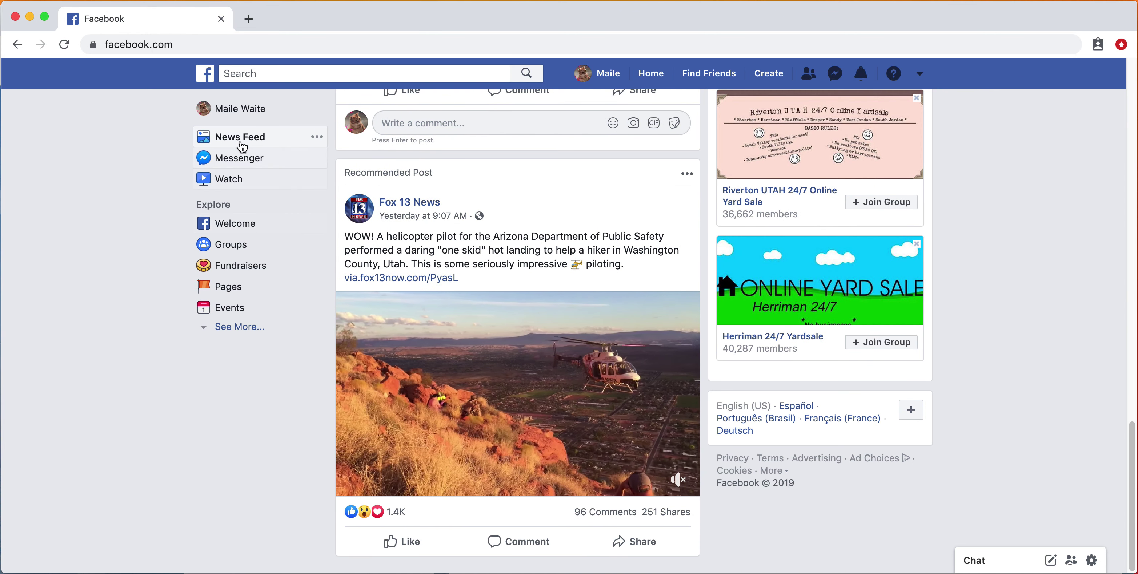
{"action": "scroll", "coordinate": [486, 338], "scroll_direction": "up", "scroll_amount": 5}
{"action": "scroll", "coordinate": [485, 338], "scroll_direction": "down", "scroll_amount": 5}
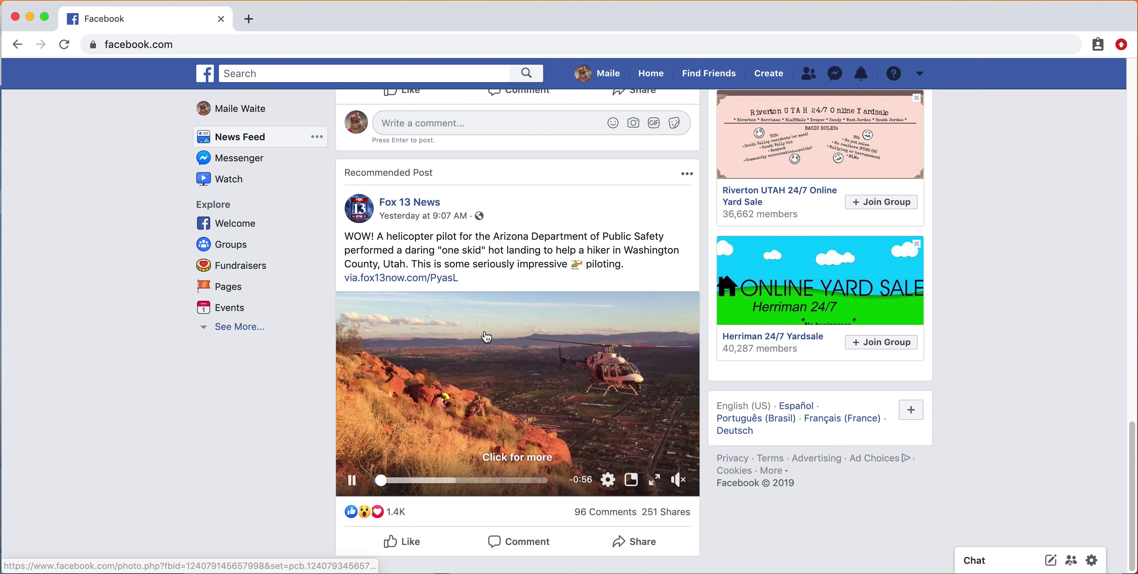
{"action": "scroll", "coordinate": [468, 322], "scroll_direction": "up", "scroll_amount": 3}
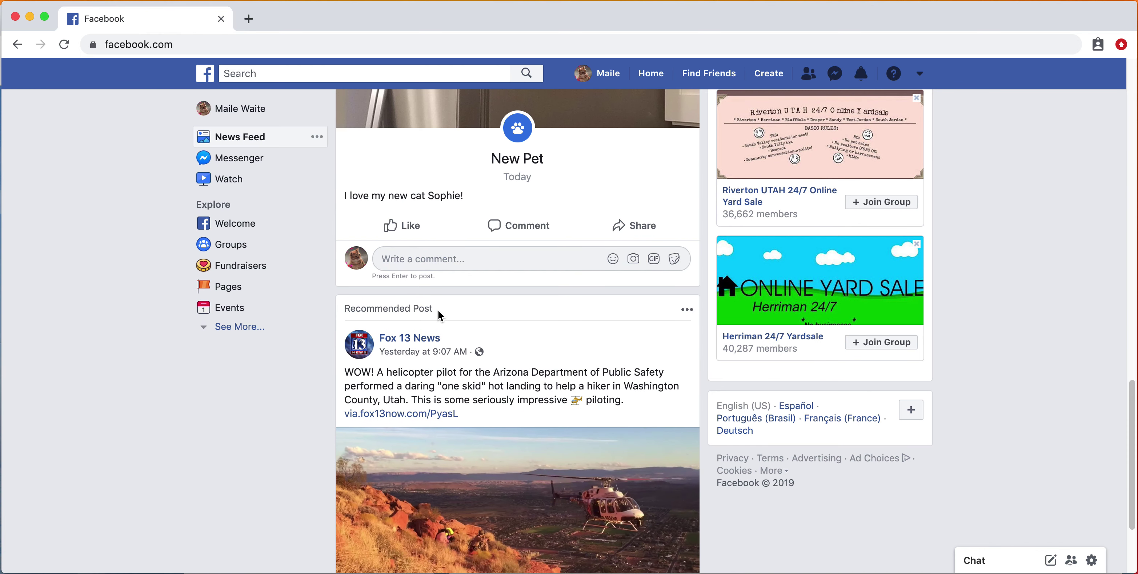
{"action": "scroll", "coordinate": [385, 291], "scroll_direction": "up", "scroll_amount": 10}
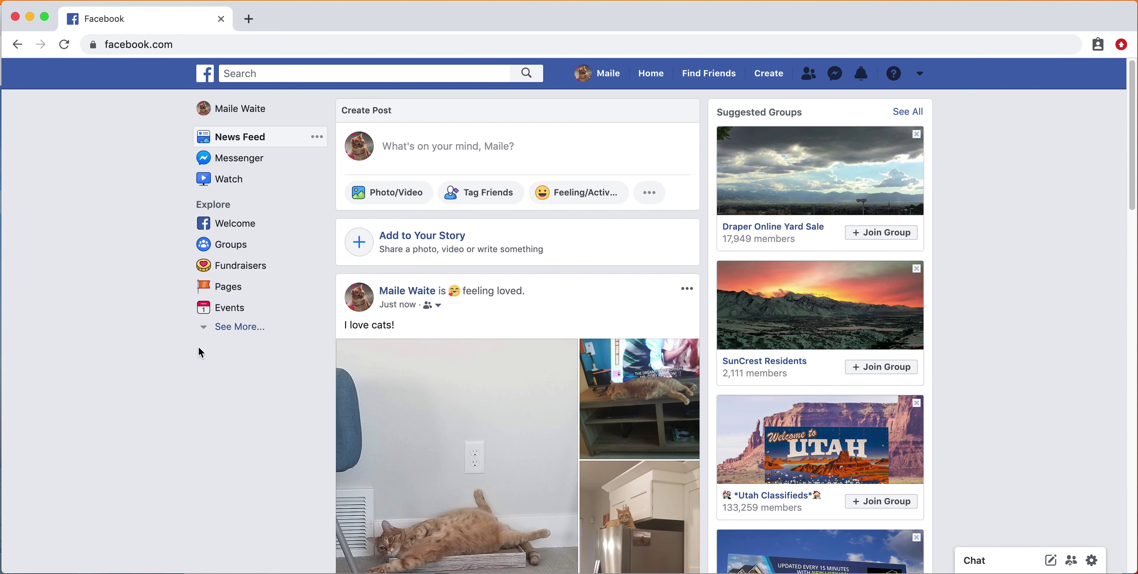
- Visit Messenger briefly, then expand the News Feed shortcuts to show Friend Lists, Games and Memories
{"action": "left_click", "coordinate": [234, 160]}
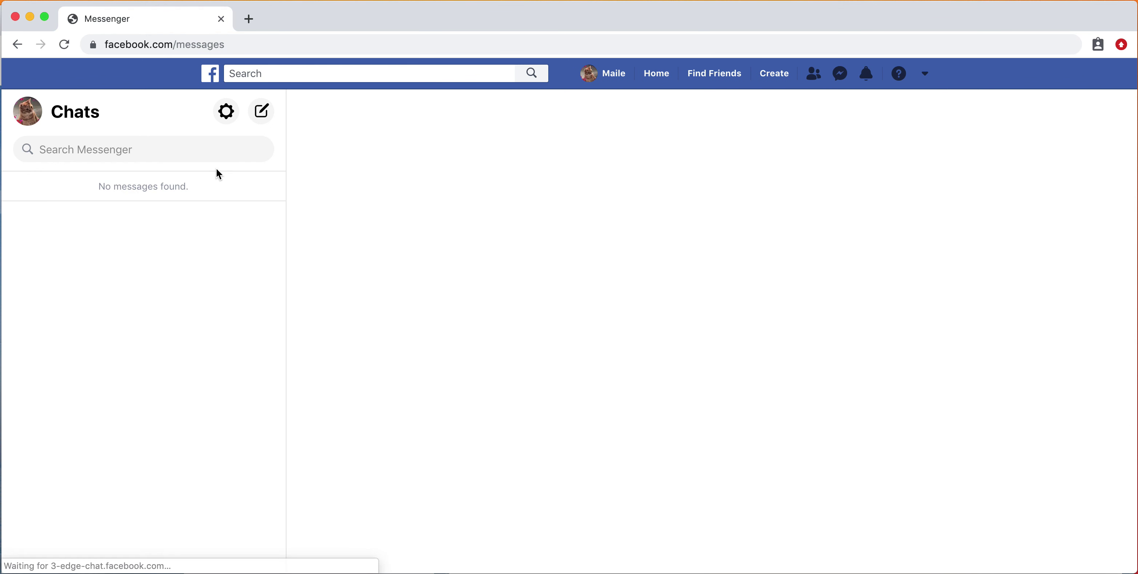
{"action": "left_click", "coordinate": [18, 49]}
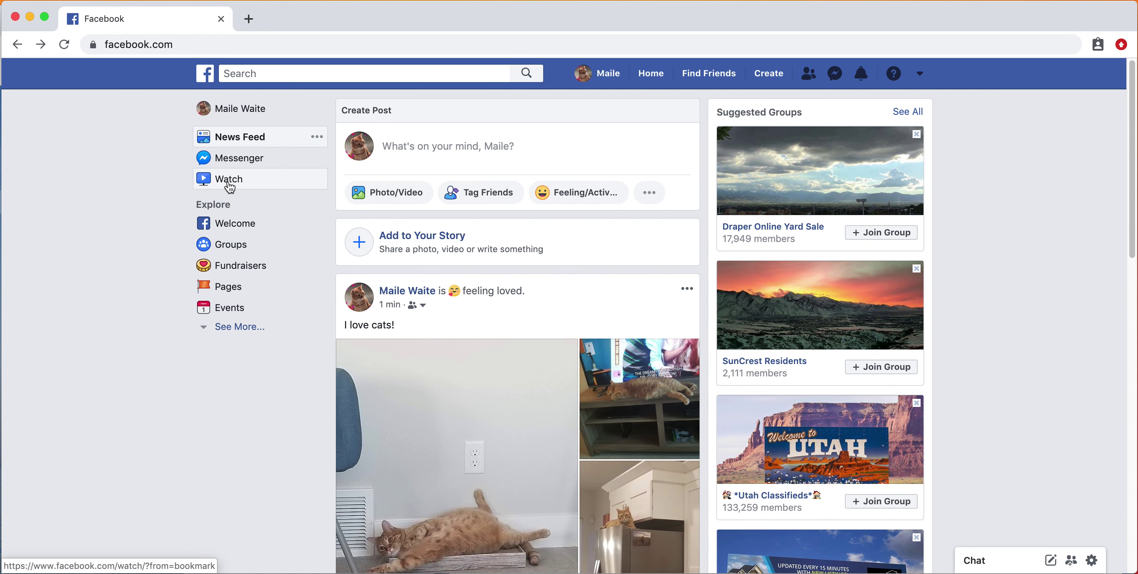
{"action": "scroll", "coordinate": [186, 247], "scroll_direction": "down", "scroll_amount": 1}
{"action": "left_click", "coordinate": [238, 308]}
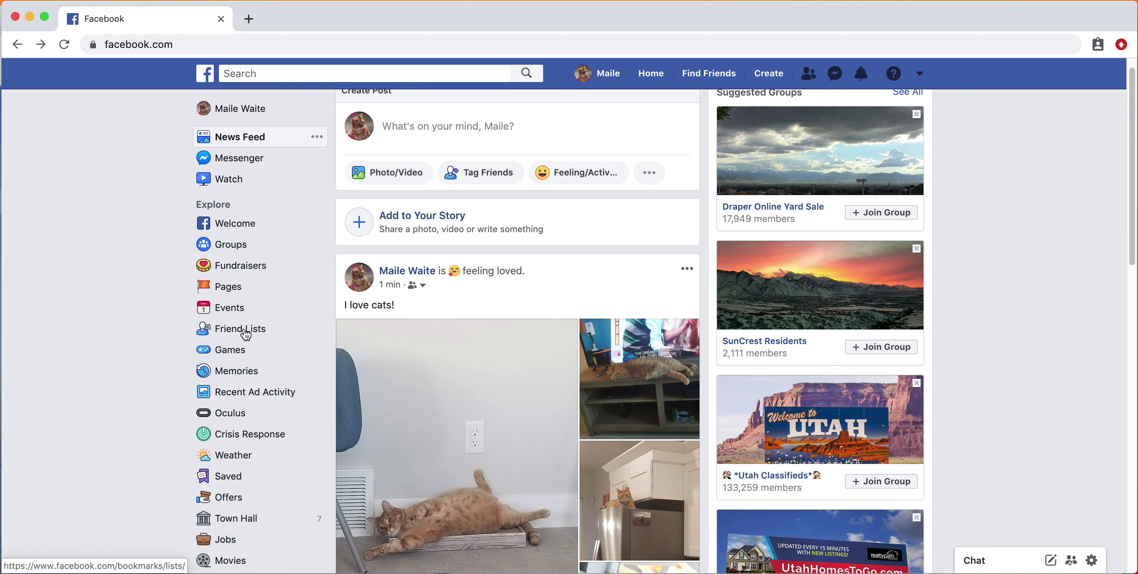
{"action": "scroll", "coordinate": [246, 335], "scroll_direction": "down", "scroll_amount": 2}
{"action": "scroll", "coordinate": [185, 302], "scroll_direction": "up", "scroll_amount": 2}
{"action": "scroll", "coordinate": [185, 302], "scroll_direction": "down", "scroll_amount": 2}
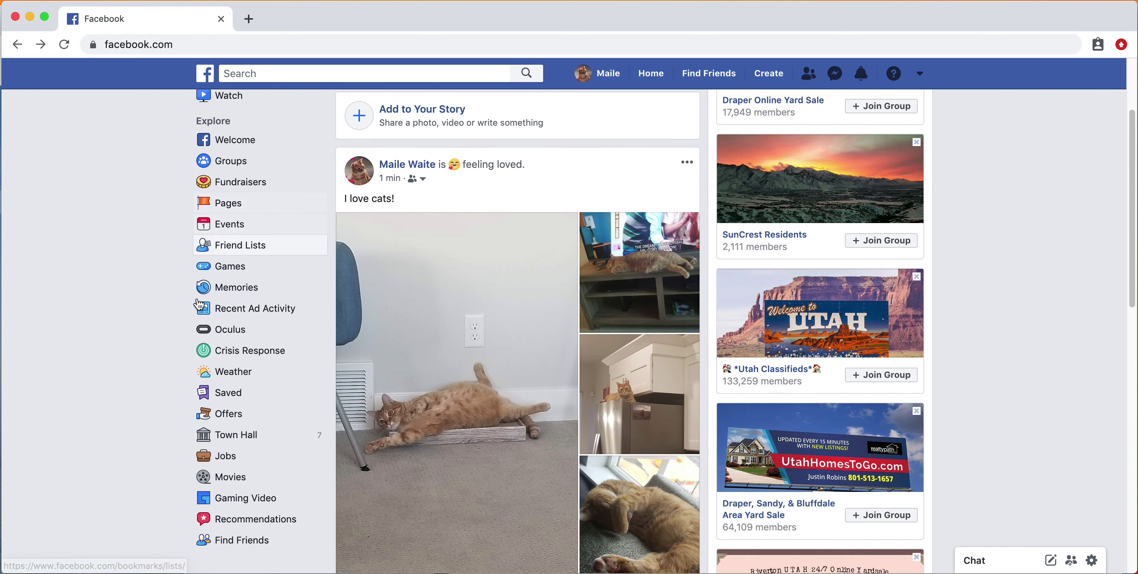
{"action": "scroll", "coordinate": [190, 302], "scroll_direction": "up", "scroll_amount": 1}
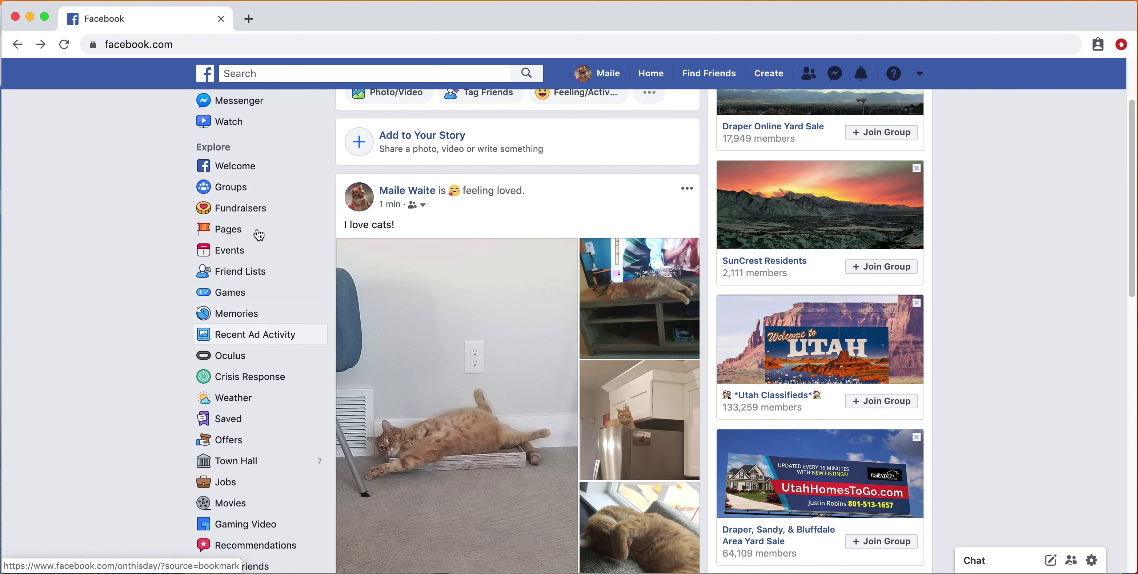
{"action": "scroll", "coordinate": [389, 247], "scroll_direction": "down", "scroll_amount": 1}
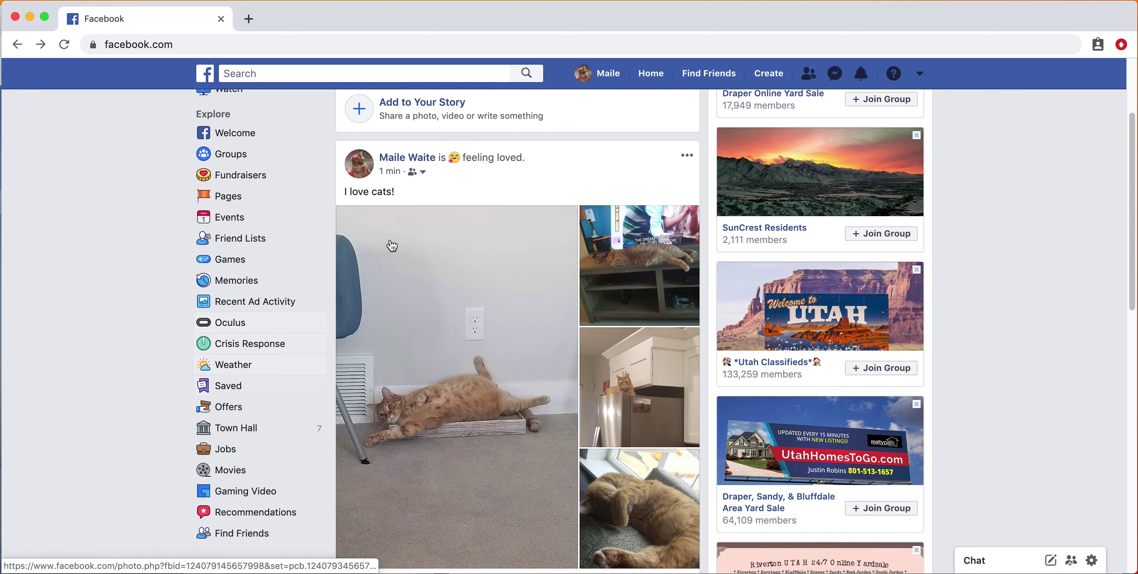
{"action": "scroll", "coordinate": [413, 239], "scroll_direction": "up", "scroll_amount": 3}
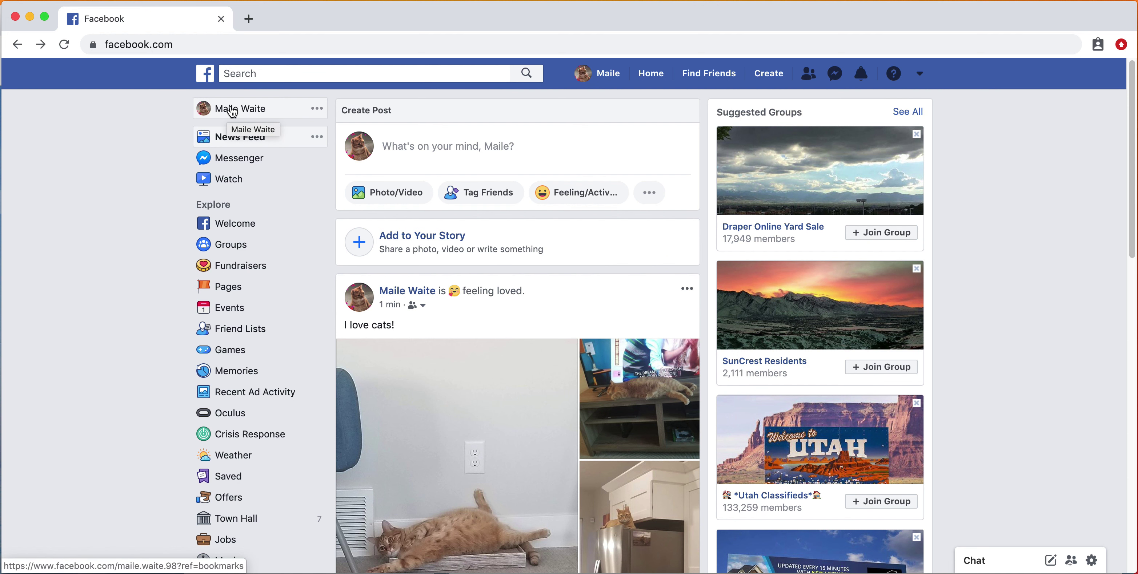
{"action": "left_click", "coordinate": [721, 79]}
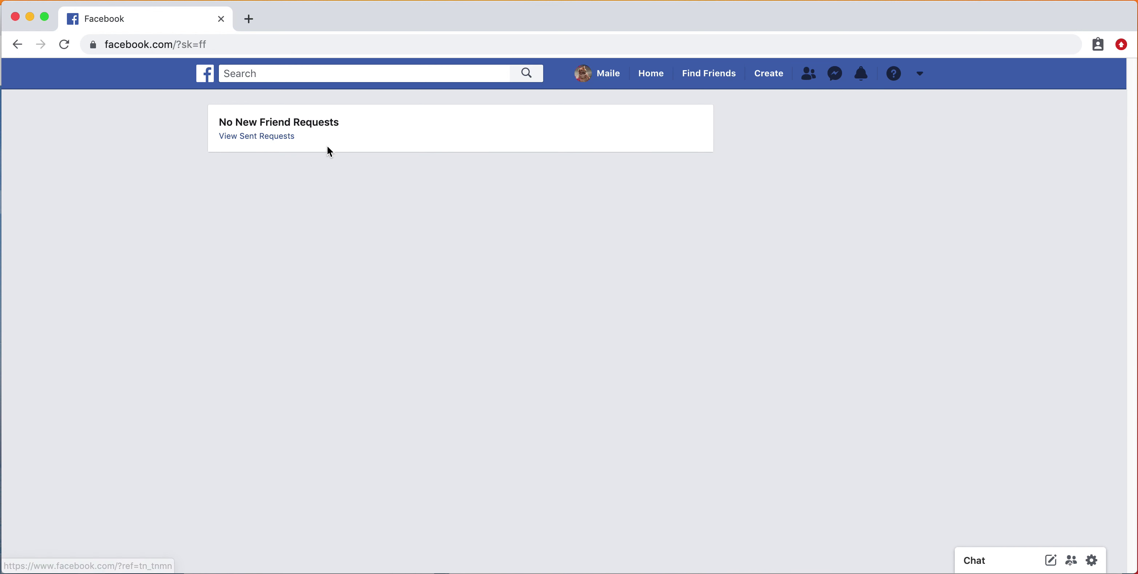
{"action": "left_click", "coordinate": [278, 137]}
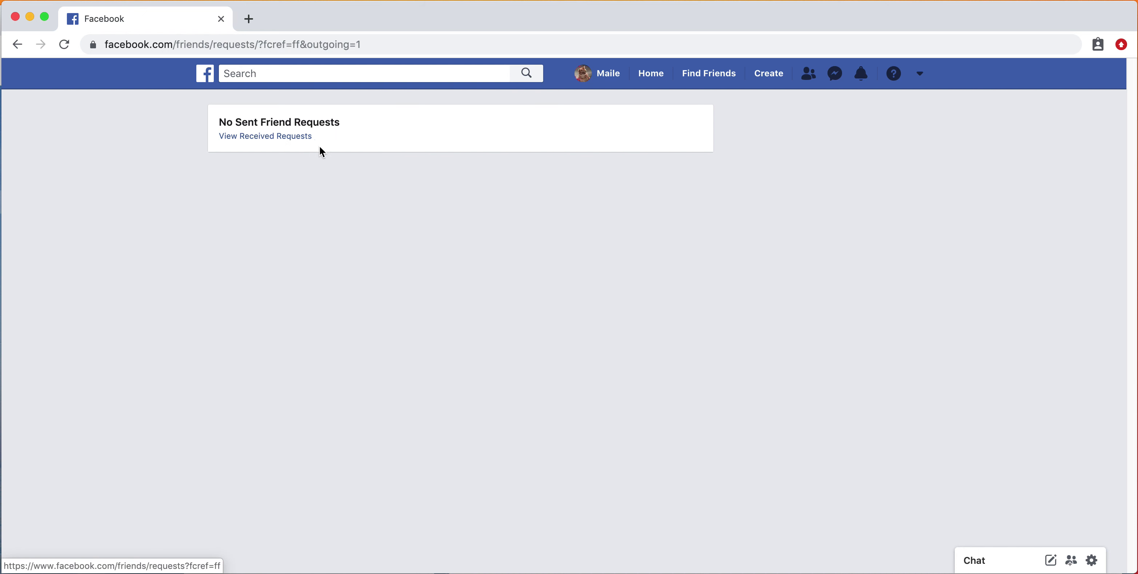
{"action": "left_click", "coordinate": [287, 139]}
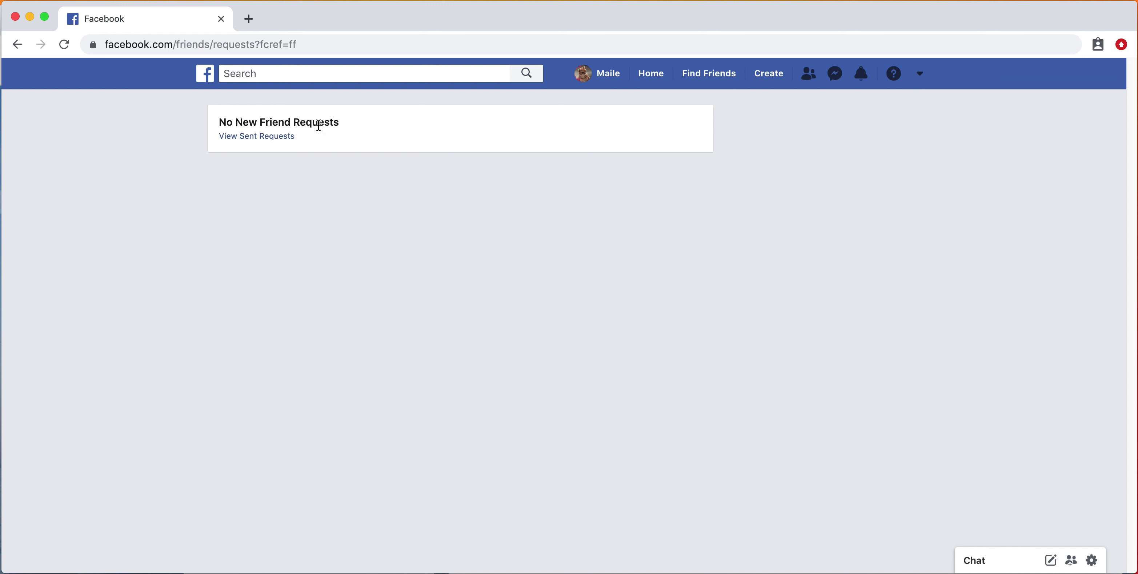
{"action": "left_click", "coordinate": [283, 137]}
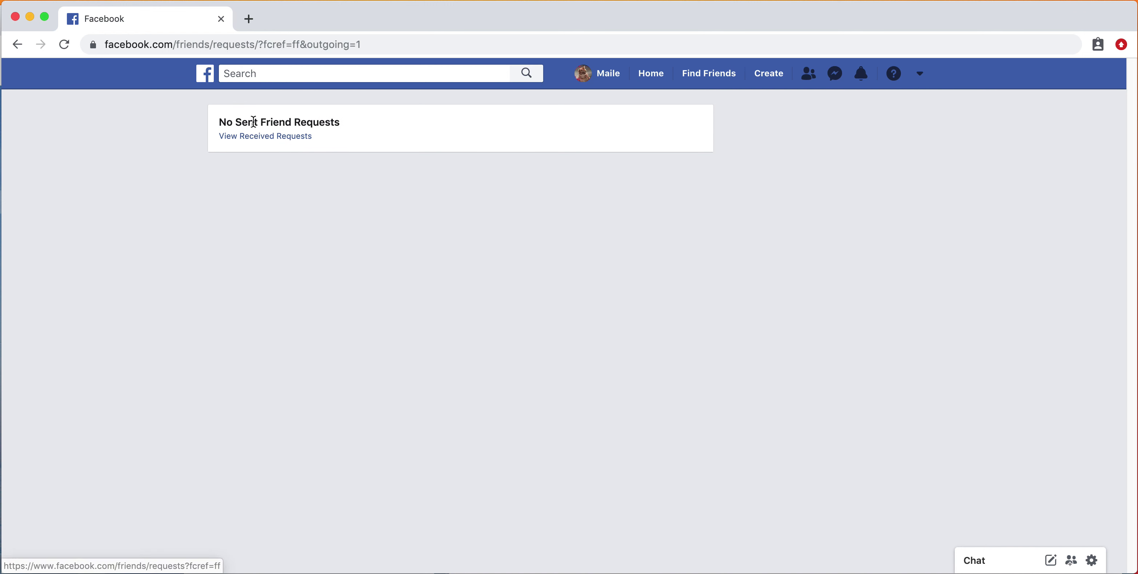
{"action": "left_click_drag", "start_coordinate": [254, 122], "coordinate": [414, 124]}
{"action": "left_click", "coordinate": [672, 138]}
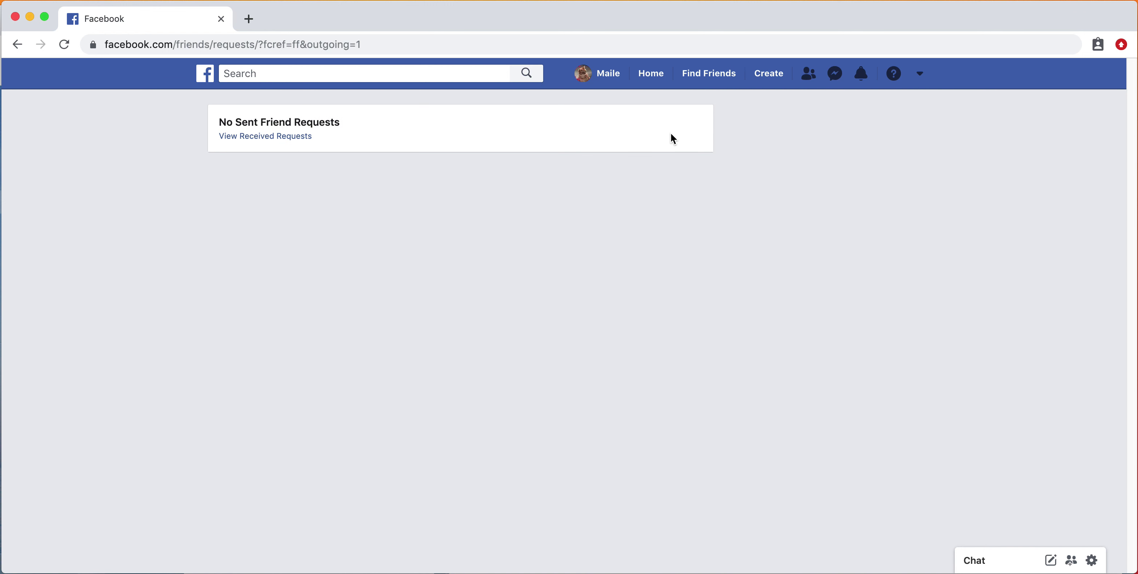
{"action": "left_click", "coordinate": [809, 76]}
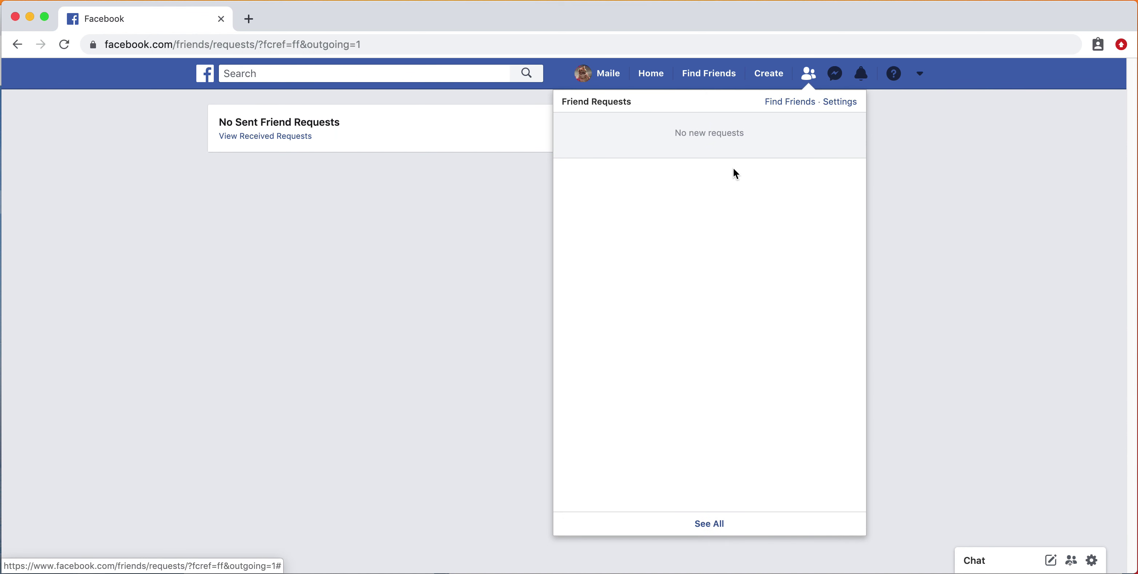
{"action": "left_click", "coordinate": [862, 77]}
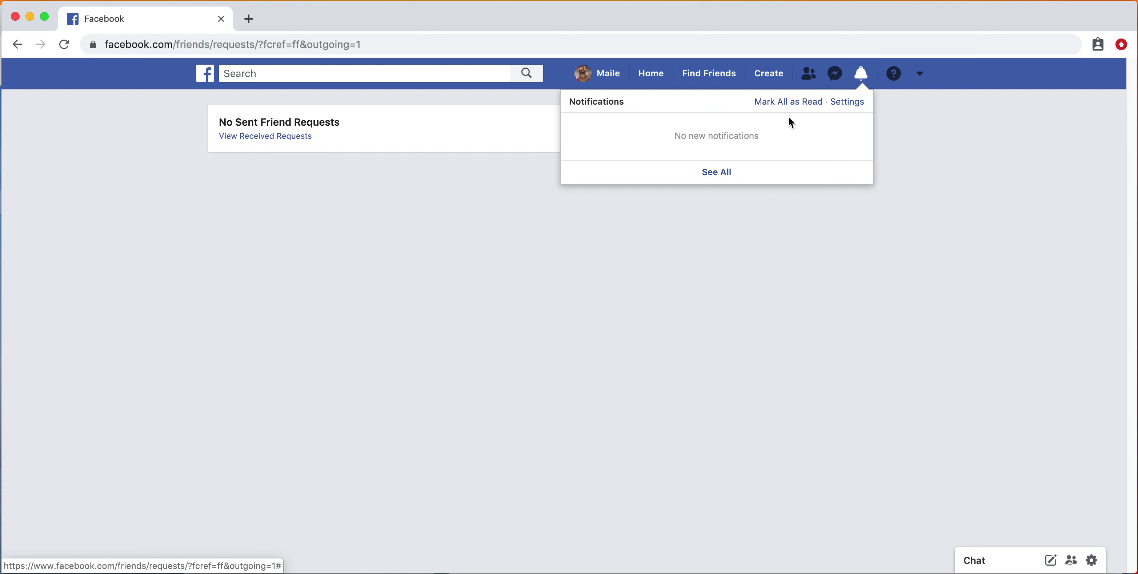
{"action": "left_click_drag", "start_coordinate": [734, 134], "coordinate": [673, 134]}
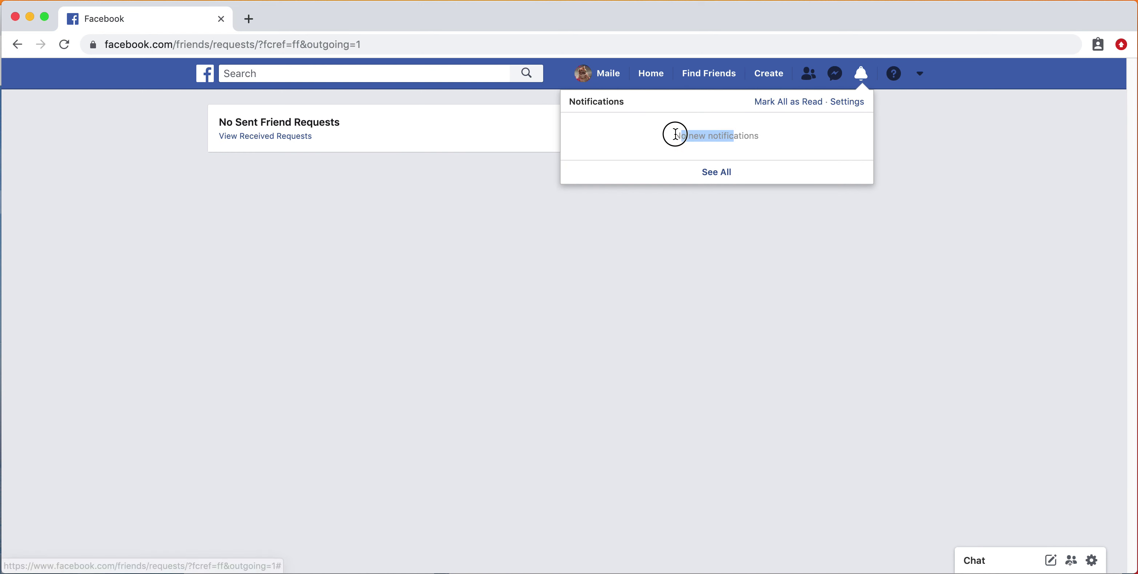
{"action": "left_click", "coordinate": [753, 153]}
{"action": "left_click", "coordinate": [205, 74]}
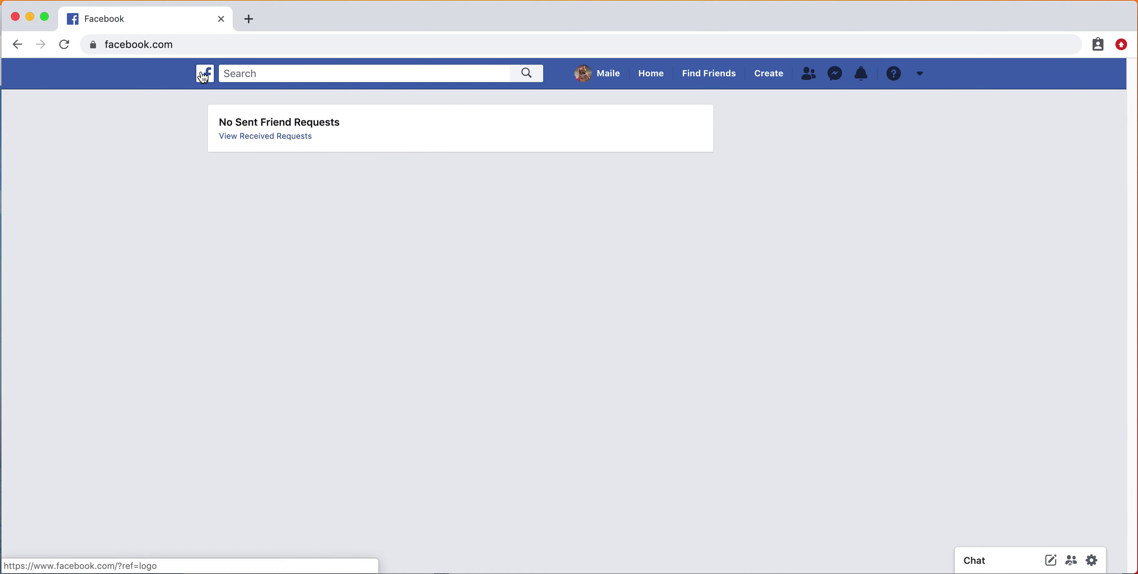